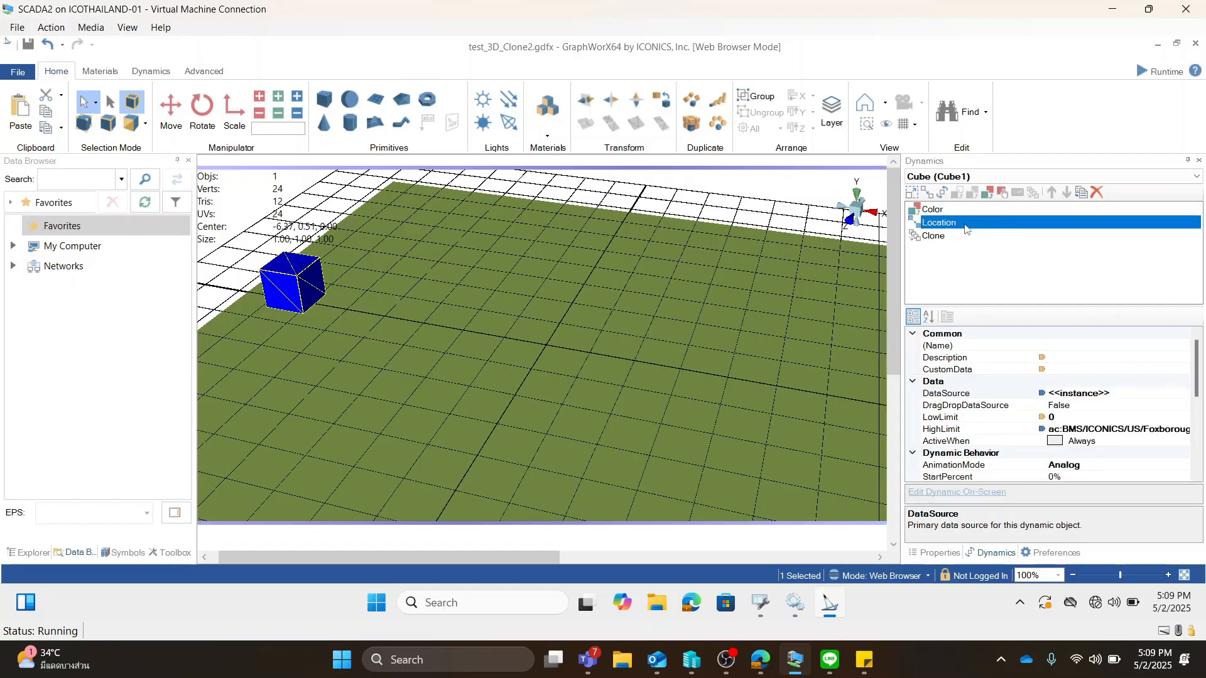
Review the settings of the cube's Clone, Color and Location dynamics
{"action": "left_click", "coordinate": [949, 236]}
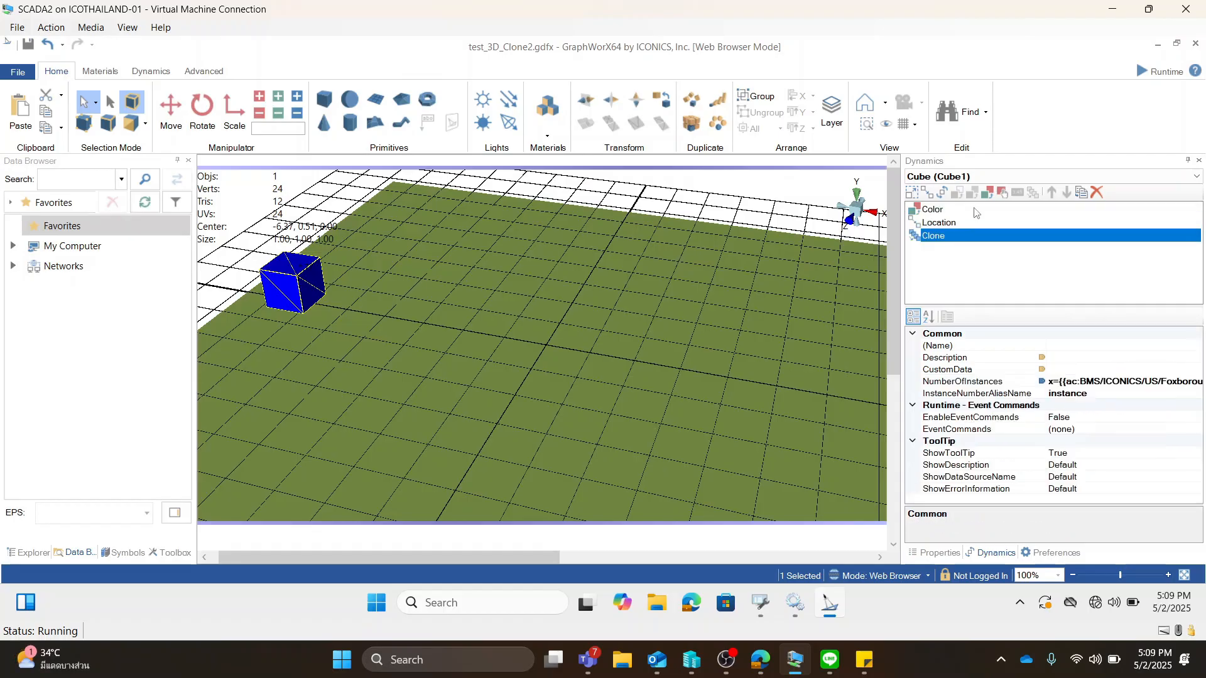
{"action": "left_click", "coordinate": [965, 211]}
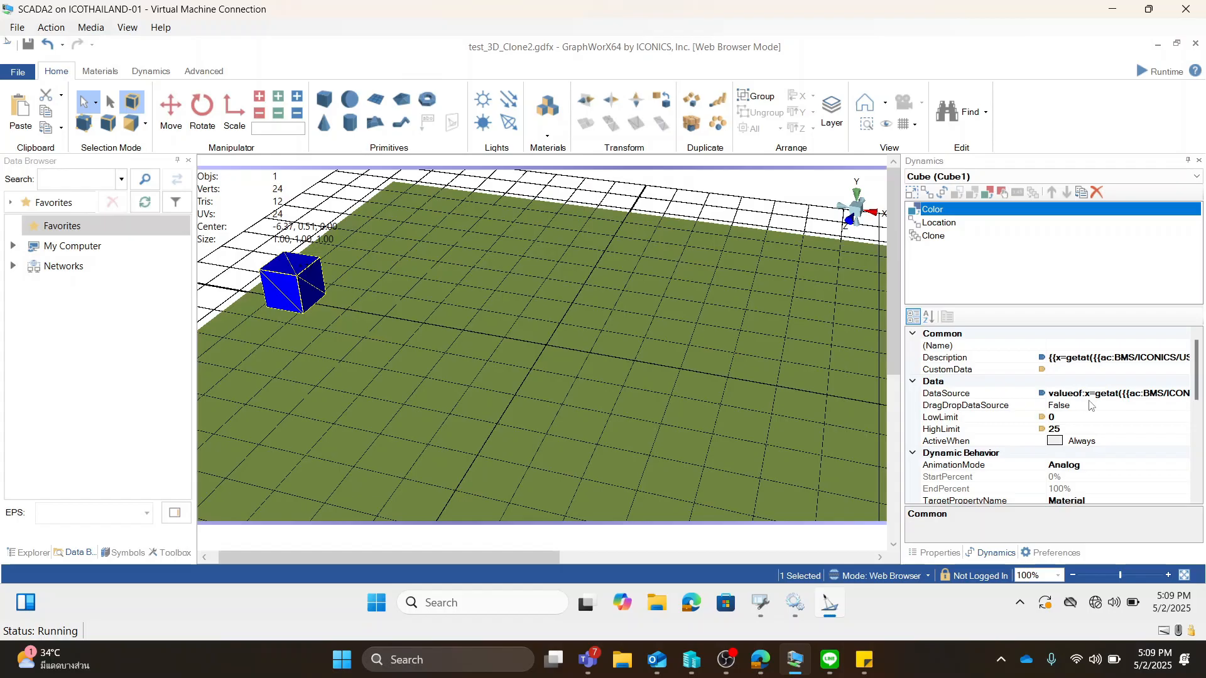
{"action": "left_click", "coordinate": [950, 226]}
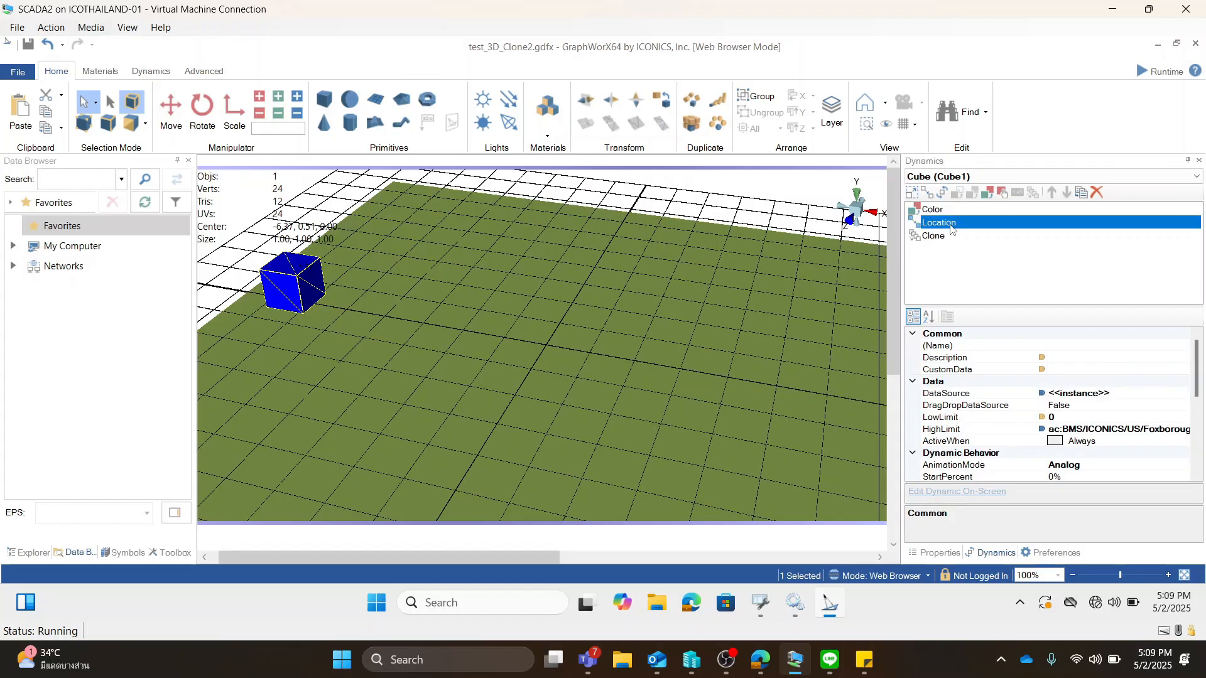
Run the display and orbit the 3D scene to examine the cloned cubes from other angles
{"action": "left_click", "coordinate": [1168, 70]}
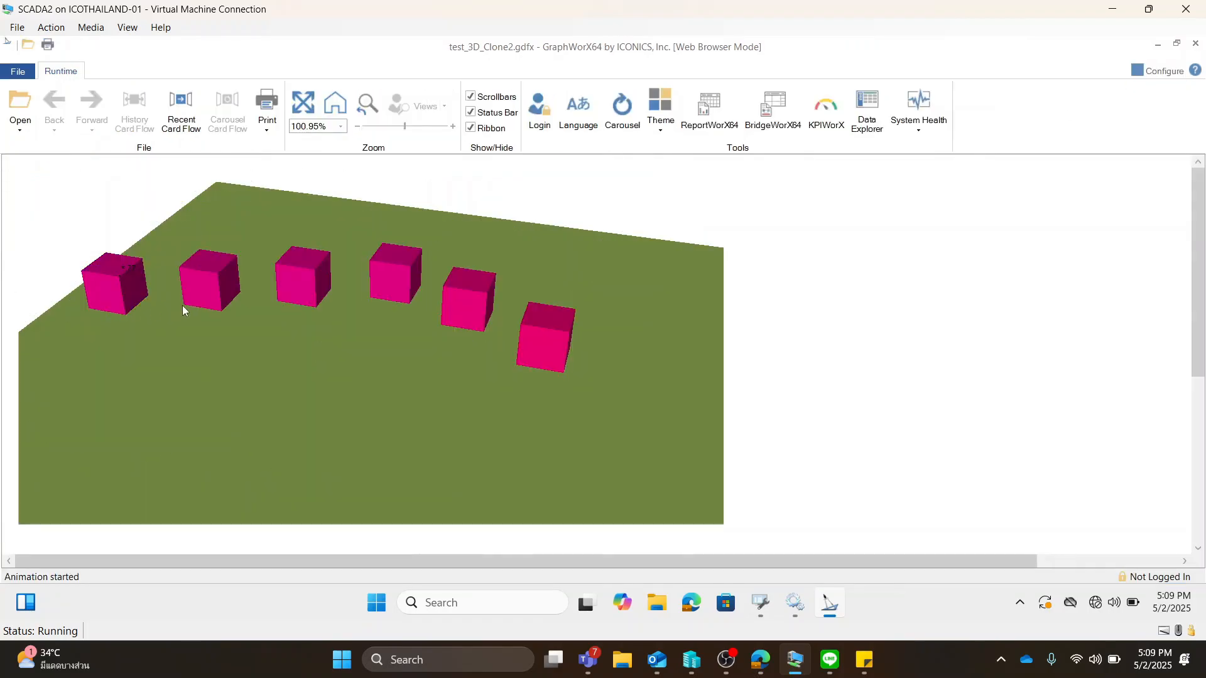
{"action": "left_click_drag", "start_coordinate": [427, 440], "coordinate": [269, 360]}
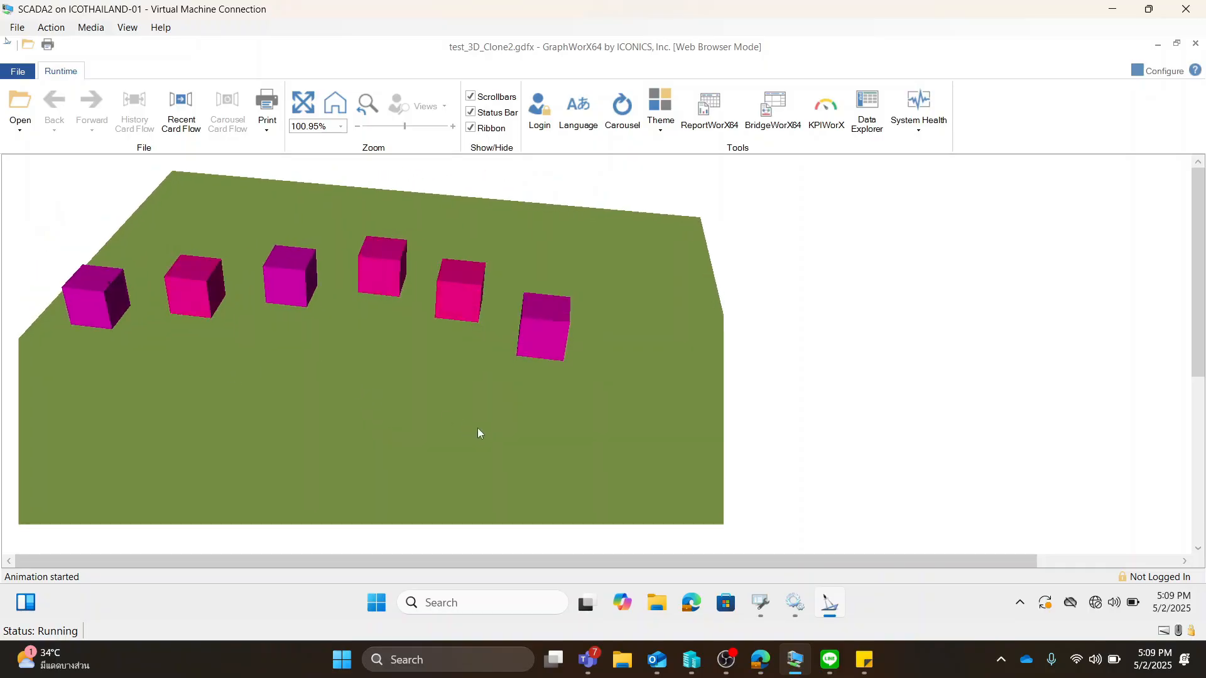
{"action": "left_click_drag", "start_coordinate": [477, 427], "coordinate": [423, 395]}
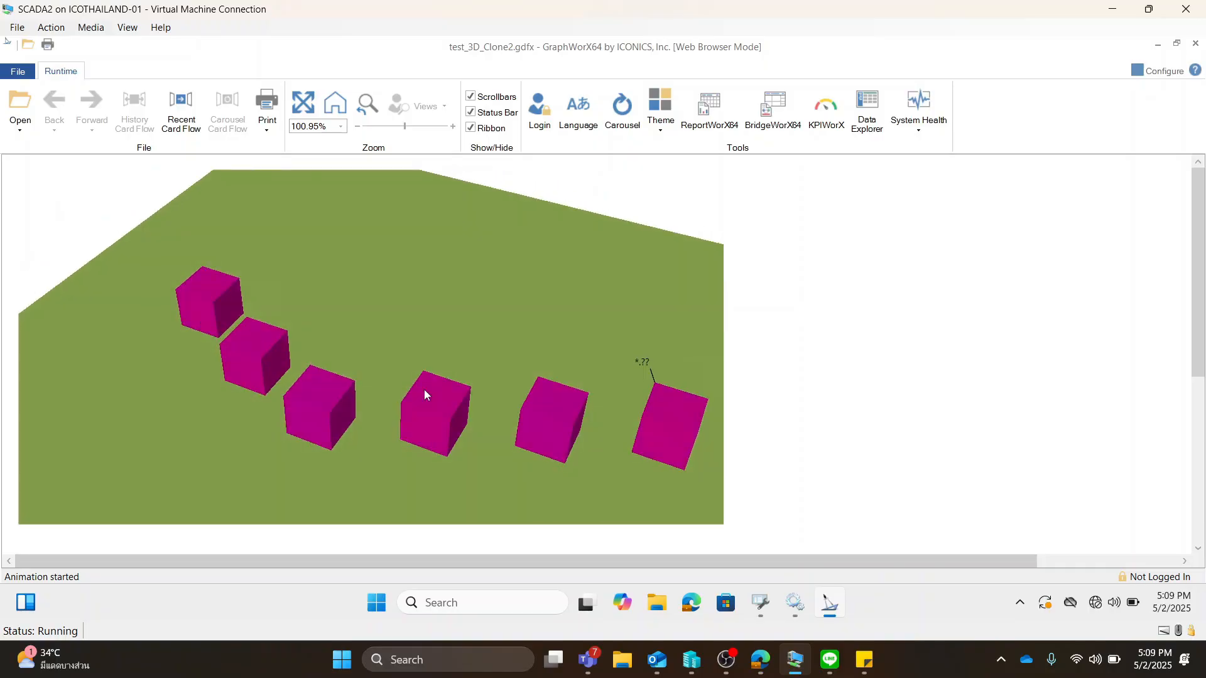
Switch to Workbench to check the equipment under HVAC in the Assets tree, and return to the running GraphWorX64 display
{"action": "left_click", "coordinate": [760, 602]}
{"action": "left_click", "coordinate": [26, 195]}
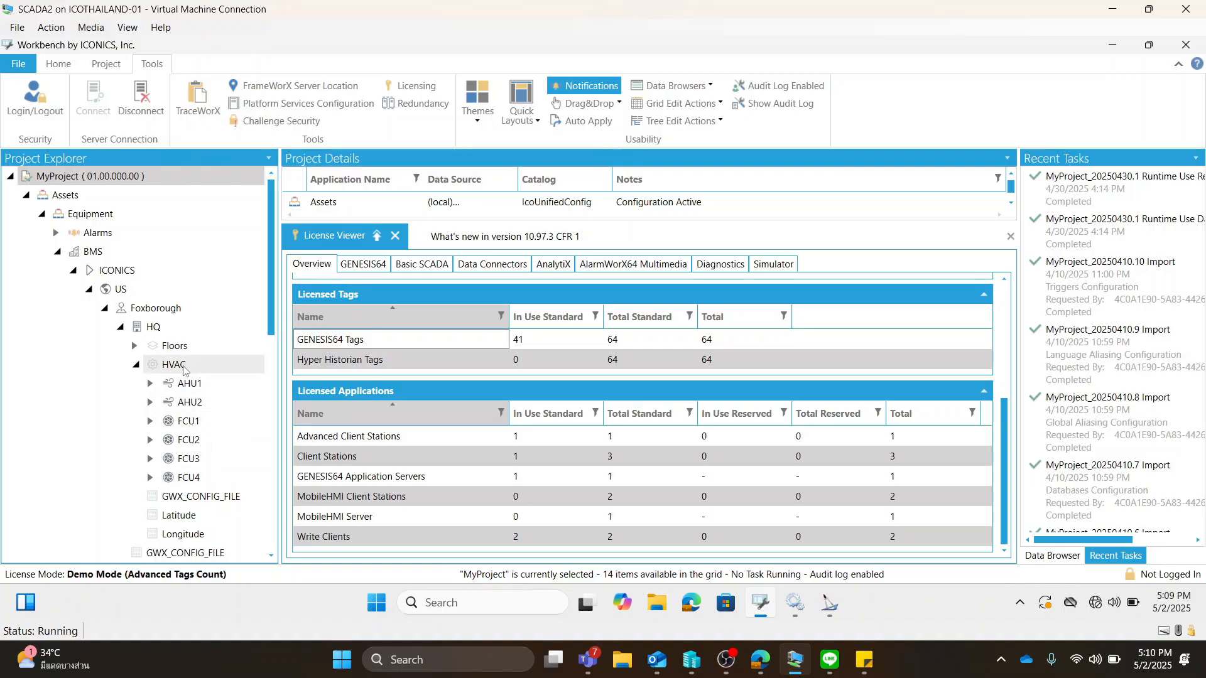
{"action": "left_click", "coordinate": [829, 603]}
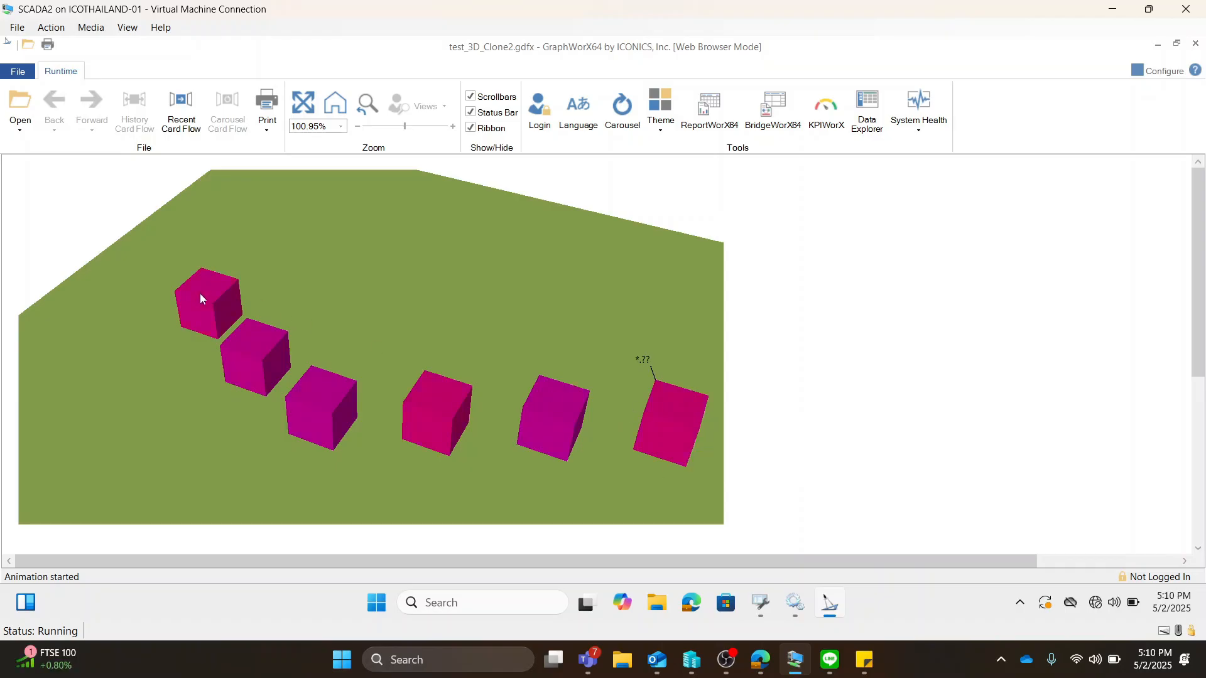
Read the tooltips of the cloned cubes for their equipment names and data sources, and go back to configuration mode
{"action": "mouse_move", "coordinate": [200, 299]}
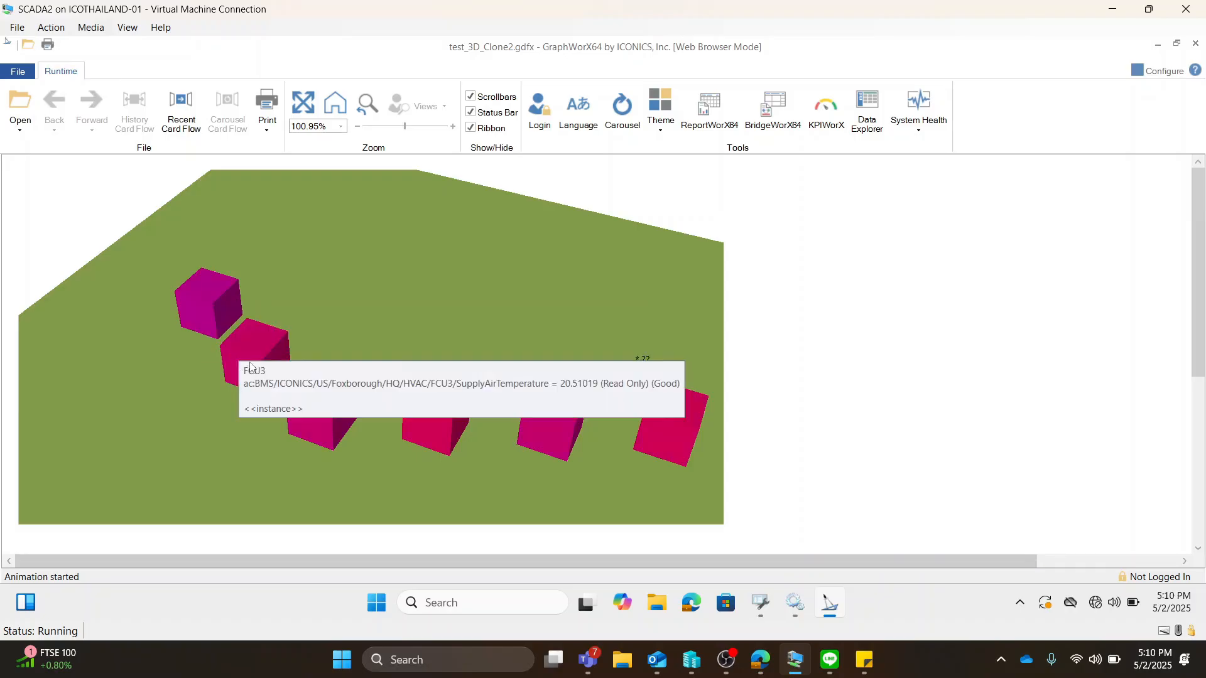
{"action": "mouse_move", "coordinate": [323, 407]}
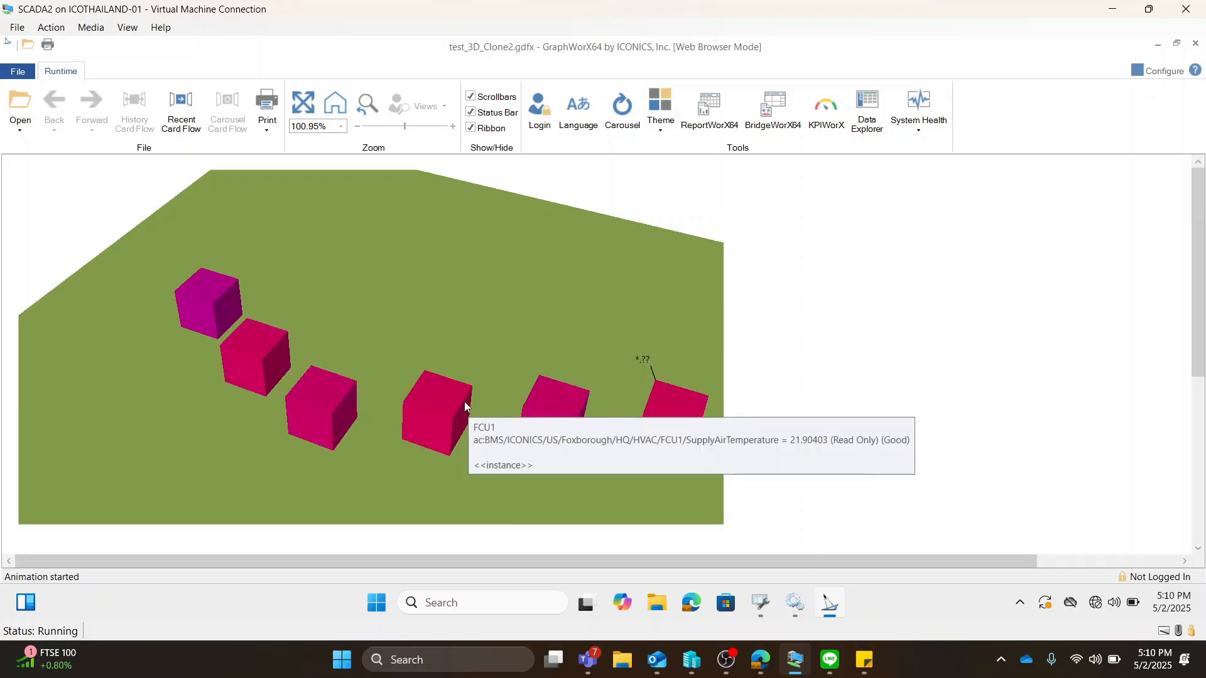
{"action": "mouse_move", "coordinate": [546, 404]}
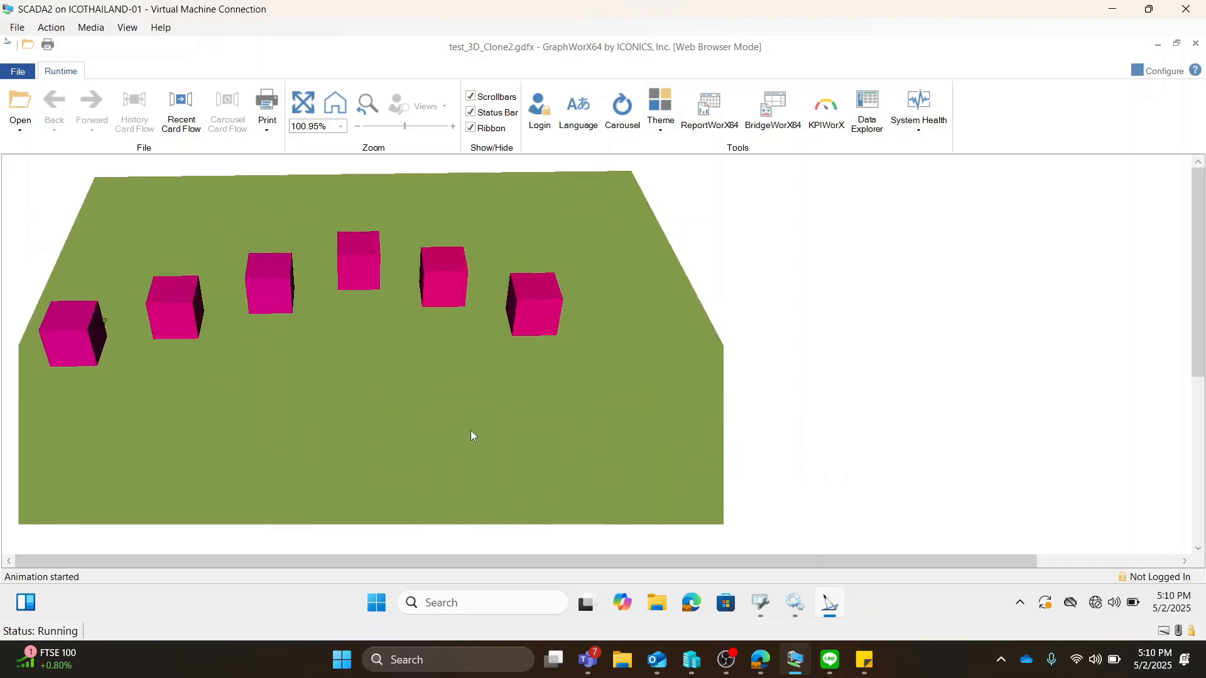
{"action": "mouse_move", "coordinate": [119, 285]}
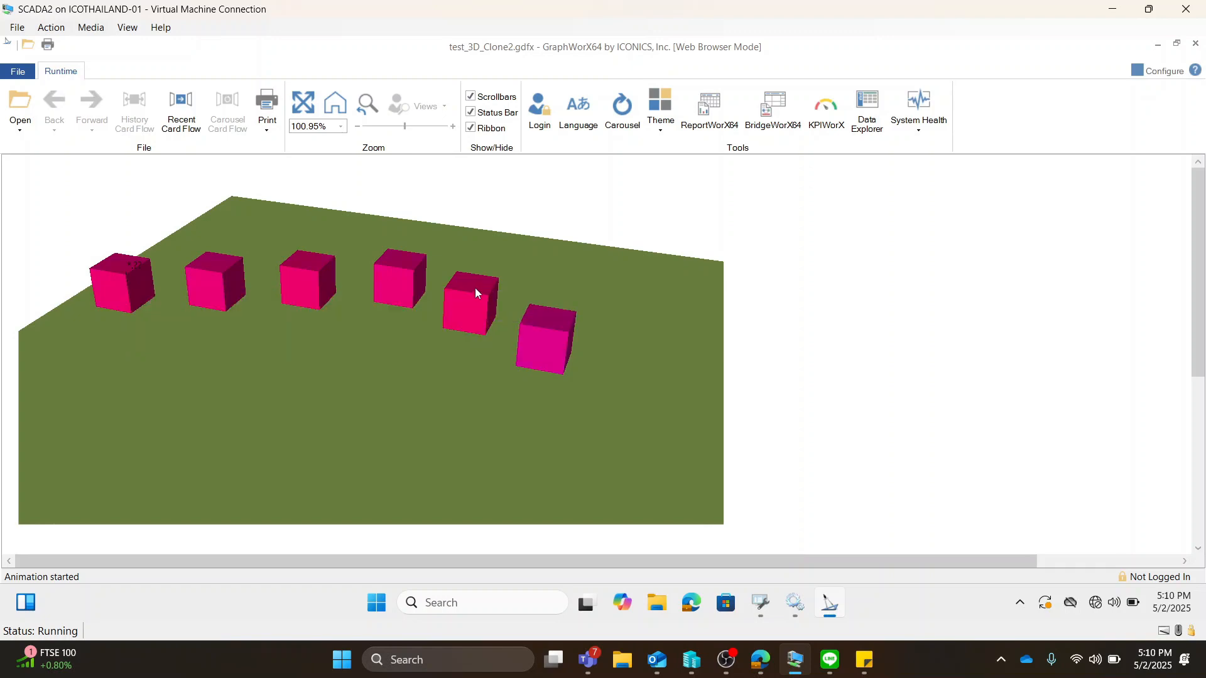
{"action": "mouse_move", "coordinate": [473, 293]}
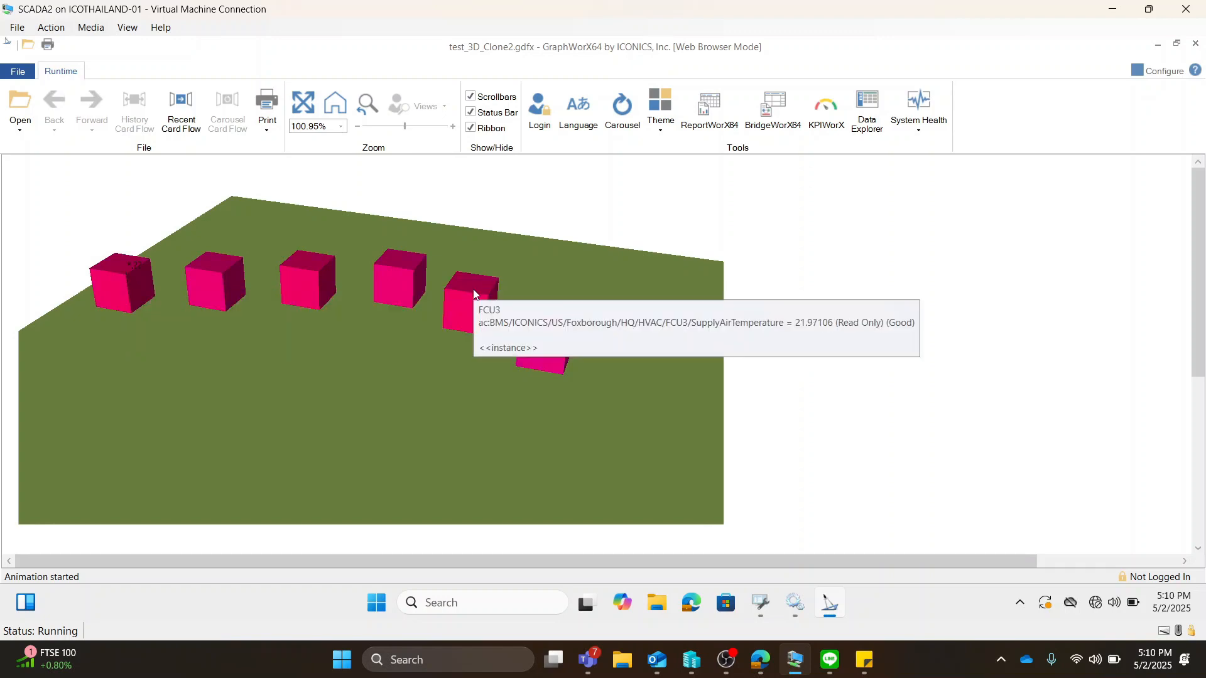
{"action": "left_click", "coordinate": [1164, 72]}
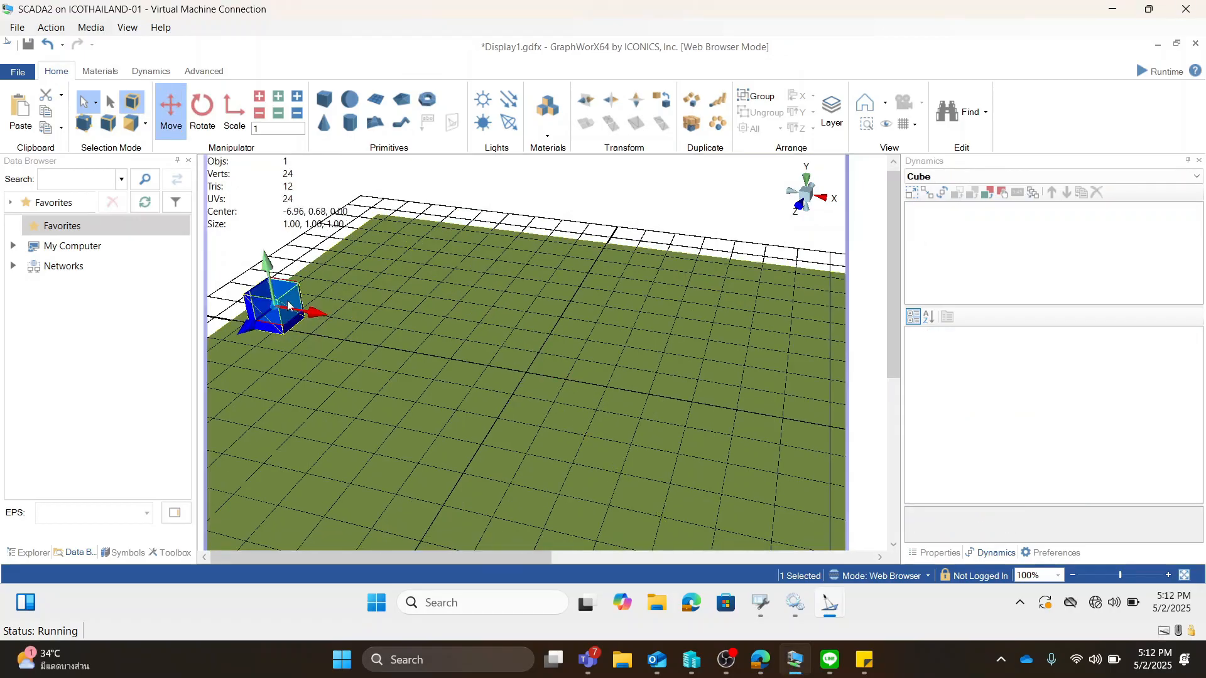
Add a Color dynamic to the cube and open the data browser for its DataSource
{"action": "left_click", "coordinate": [985, 195]}
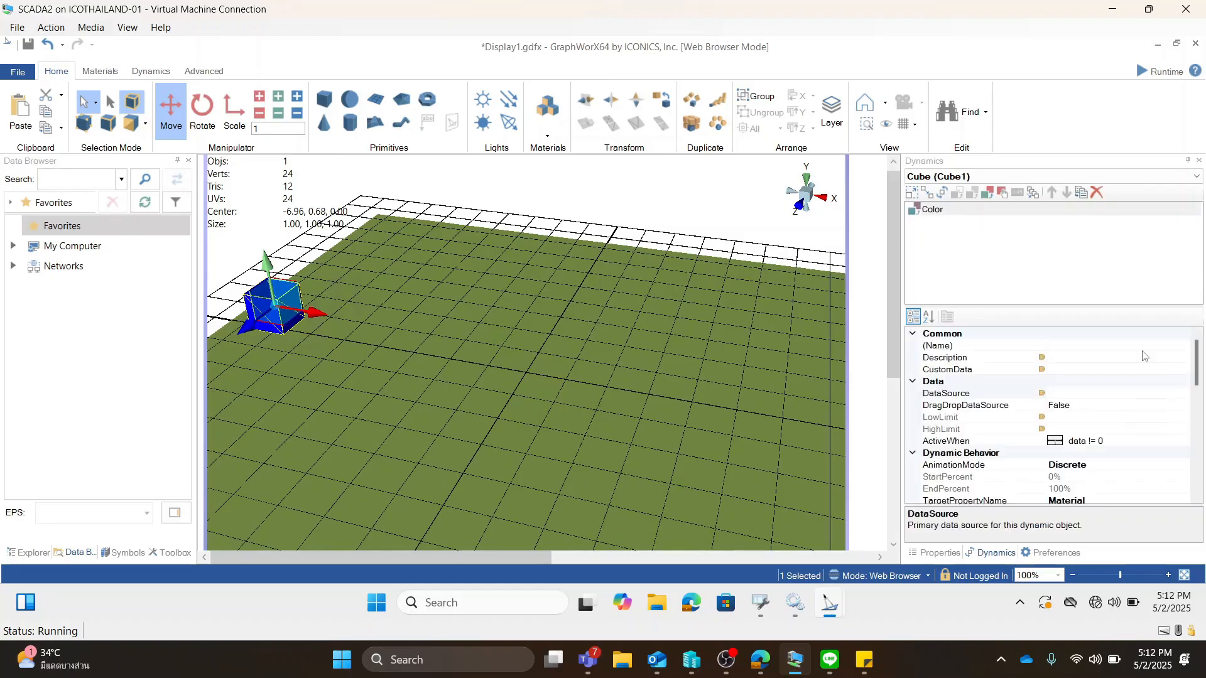
{"action": "scroll", "coordinate": [1198, 362], "scroll_direction": "down", "scroll_amount": 1}
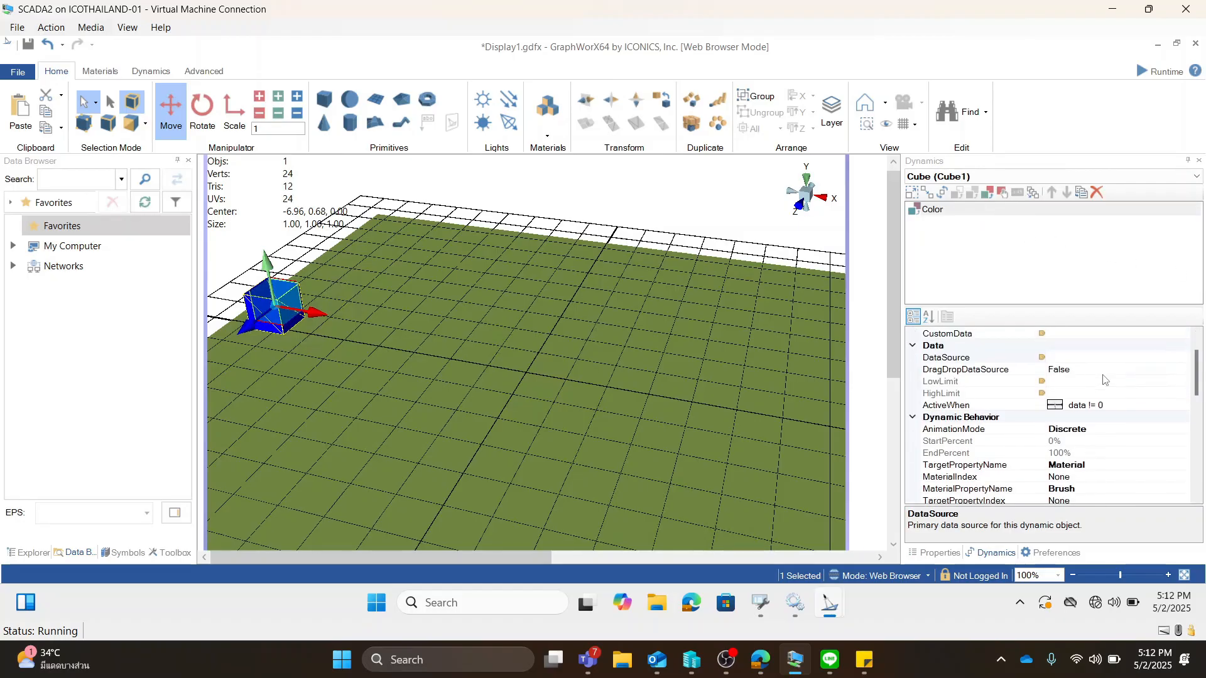
{"action": "left_click", "coordinate": [1105, 357]}
{"action": "left_click", "coordinate": [1182, 357]}
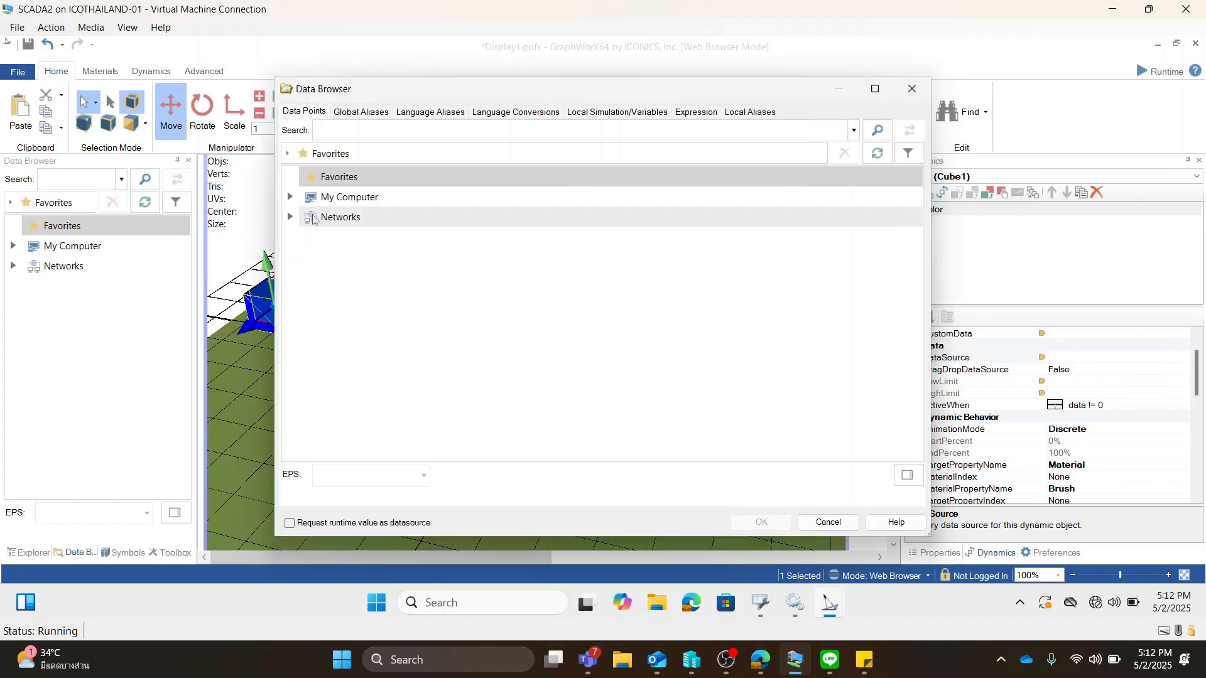
Expand the data point tree through Assets, BMS, ICONICS, US, Foxborough and HQ to the contents of HVAC
{"action": "left_click", "coordinate": [291, 198]}
{"action": "left_click", "coordinate": [307, 219]}
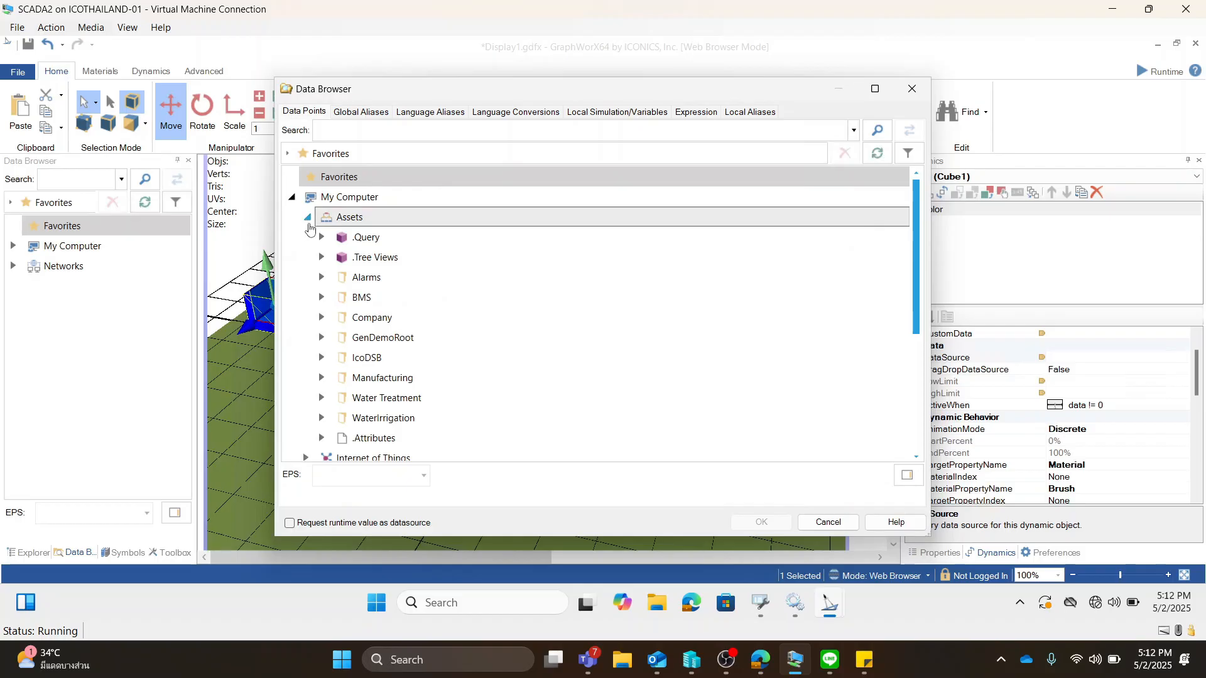
{"action": "left_click", "coordinate": [320, 297]}
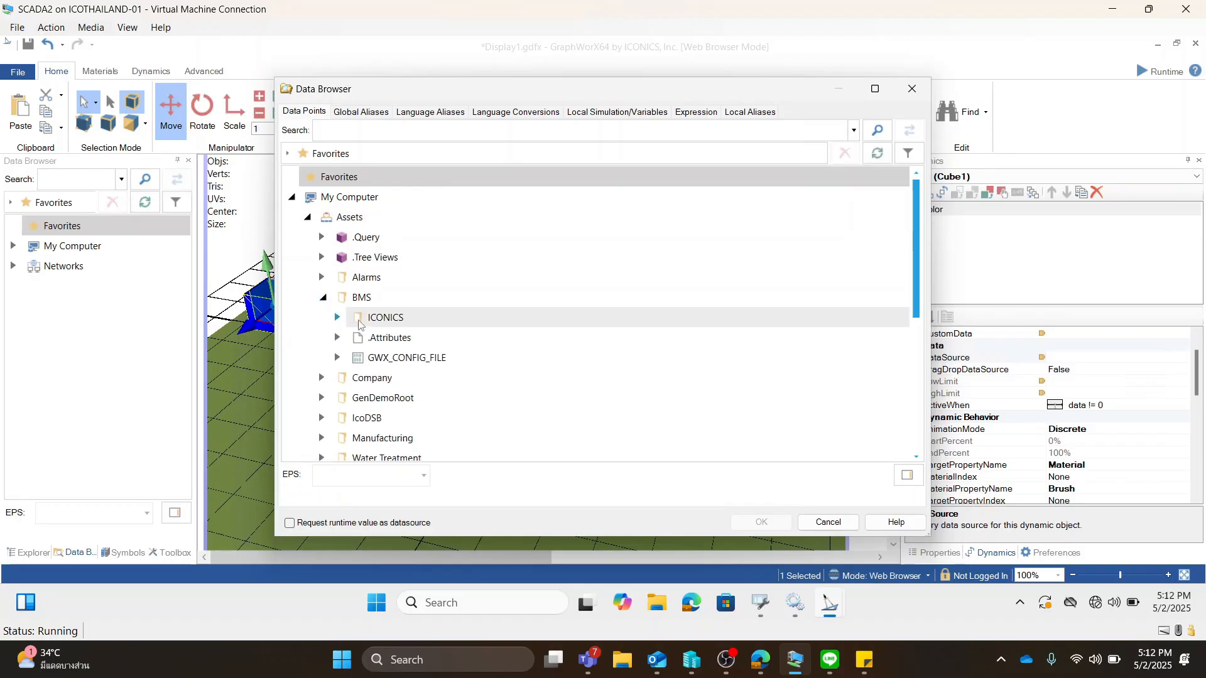
{"action": "left_click", "coordinate": [339, 318]}
{"action": "left_click", "coordinate": [353, 338]}
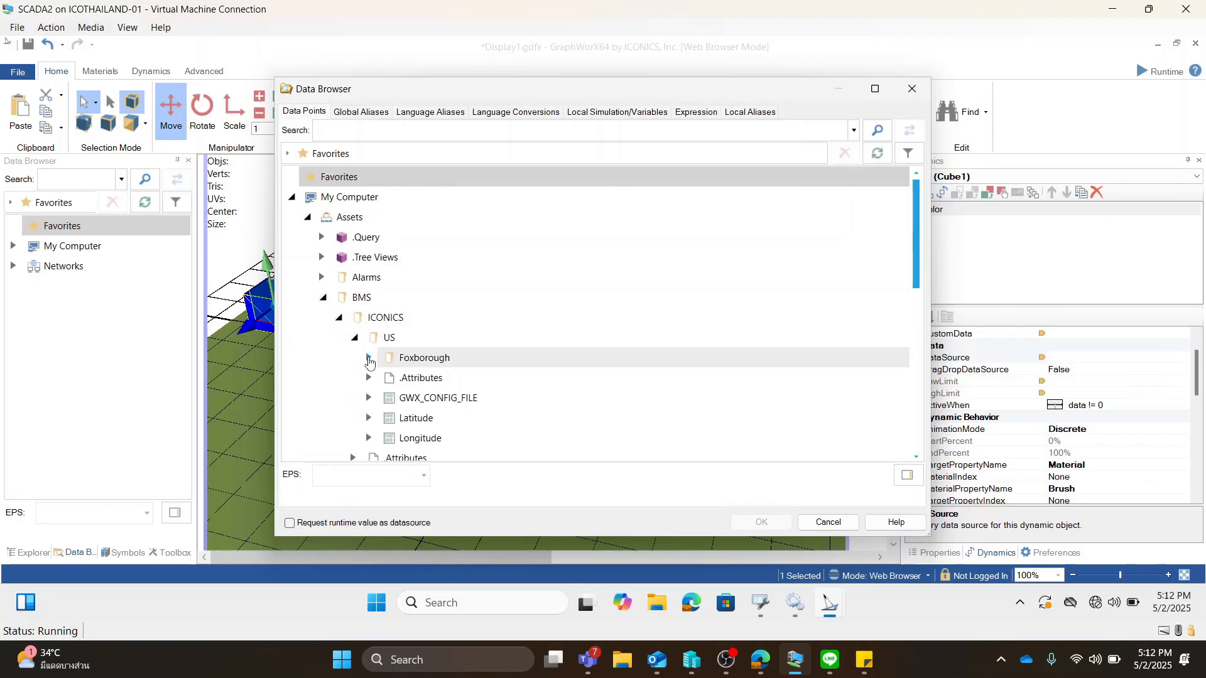
{"action": "left_click", "coordinate": [370, 358]}
{"action": "left_click", "coordinate": [385, 378]}
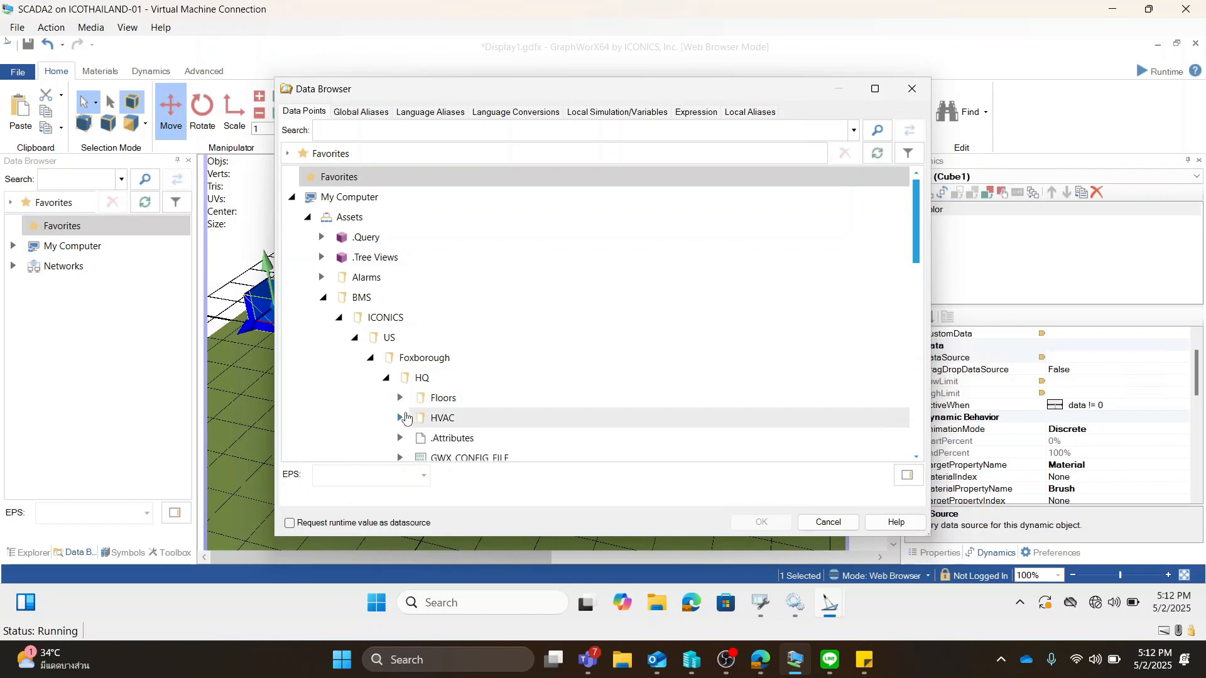
{"action": "left_click", "coordinate": [400, 418]}
{"action": "scroll", "coordinate": [521, 384], "scroll_direction": "down", "scroll_amount": 2}
Look through the data points of AHU1 and collapse the HVAC folder
{"action": "left_click", "coordinate": [460, 325]}
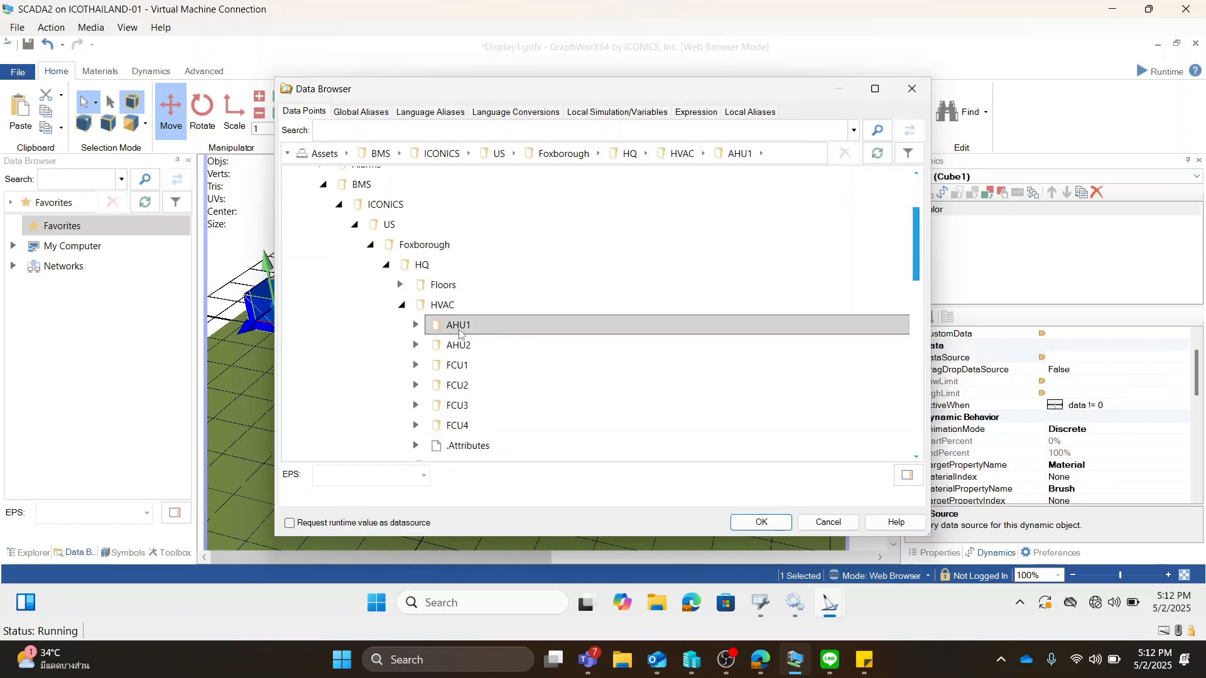
{"action": "left_click", "coordinate": [417, 325]}
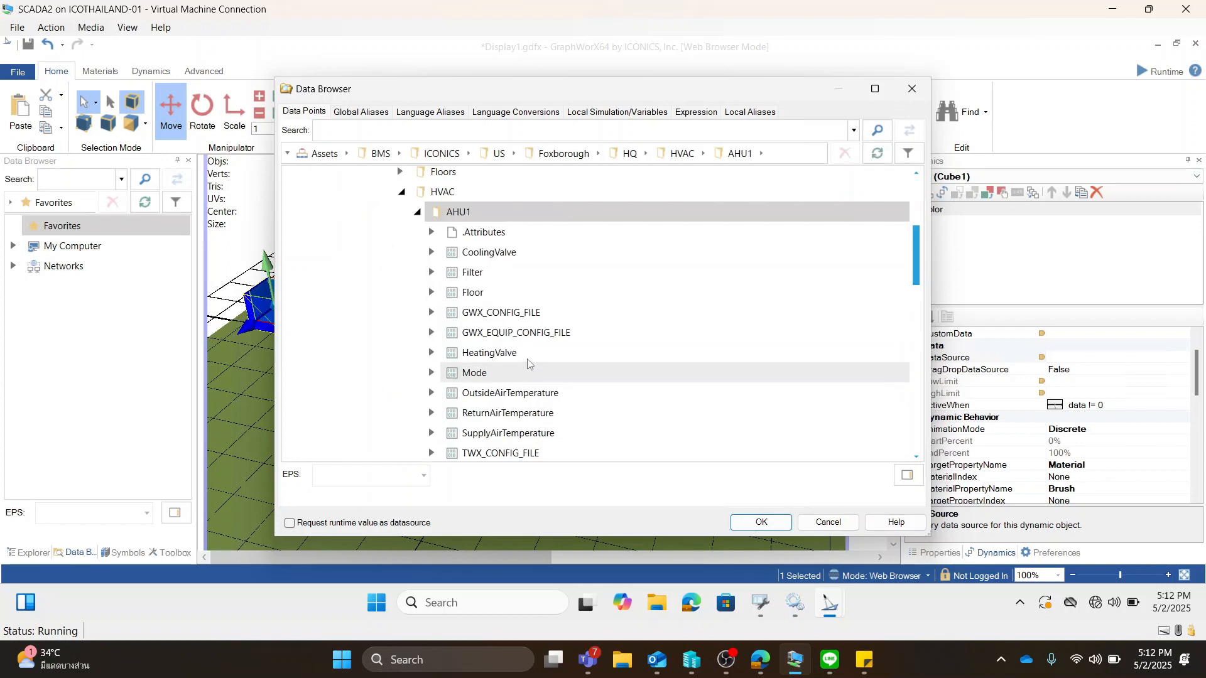
{"action": "scroll", "coordinate": [528, 358], "scroll_direction": "up", "scroll_amount": 3}
{"action": "left_click", "coordinate": [400, 248]}
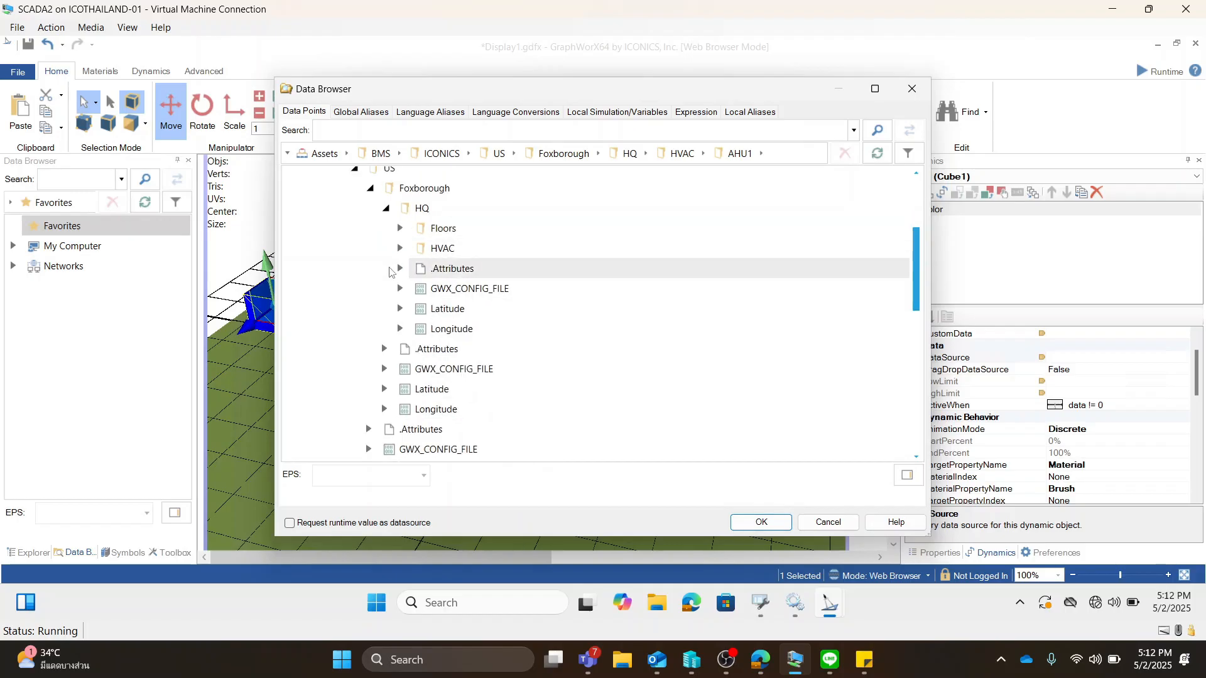
Set the Color dynamic's DataSource to the .ChildEquipmentPointNames attribute of HVAC
{"action": "left_click", "coordinate": [437, 252]}
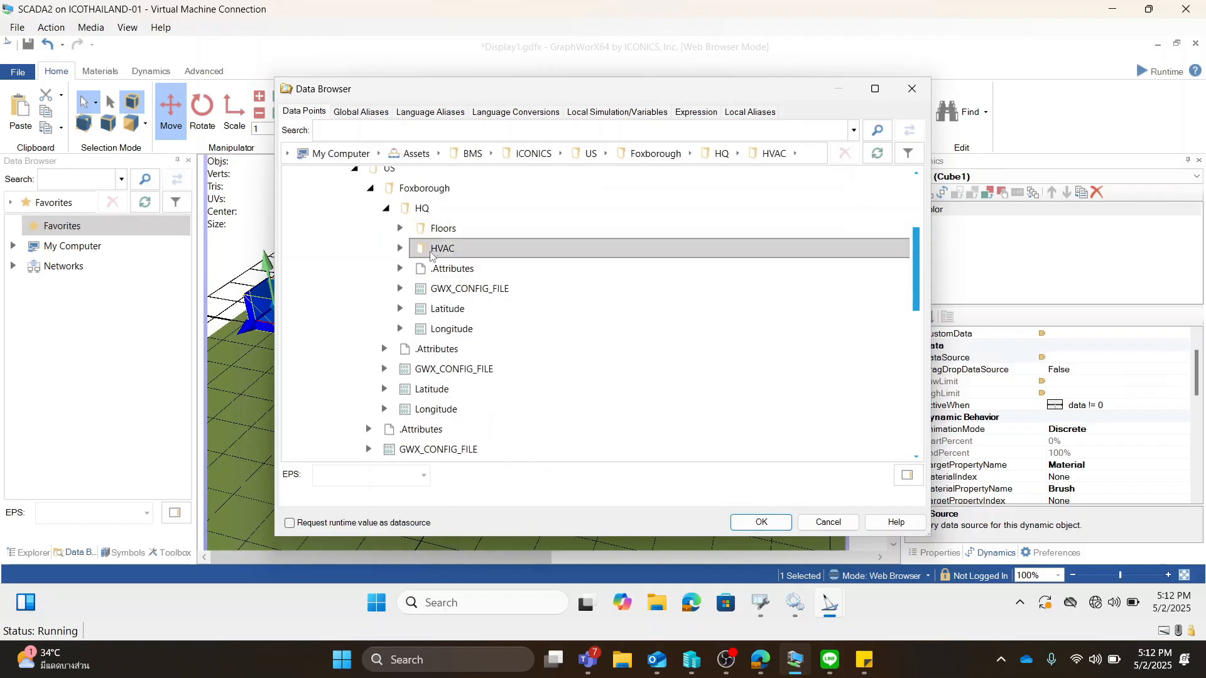
{"action": "double_click", "coordinate": [444, 254]}
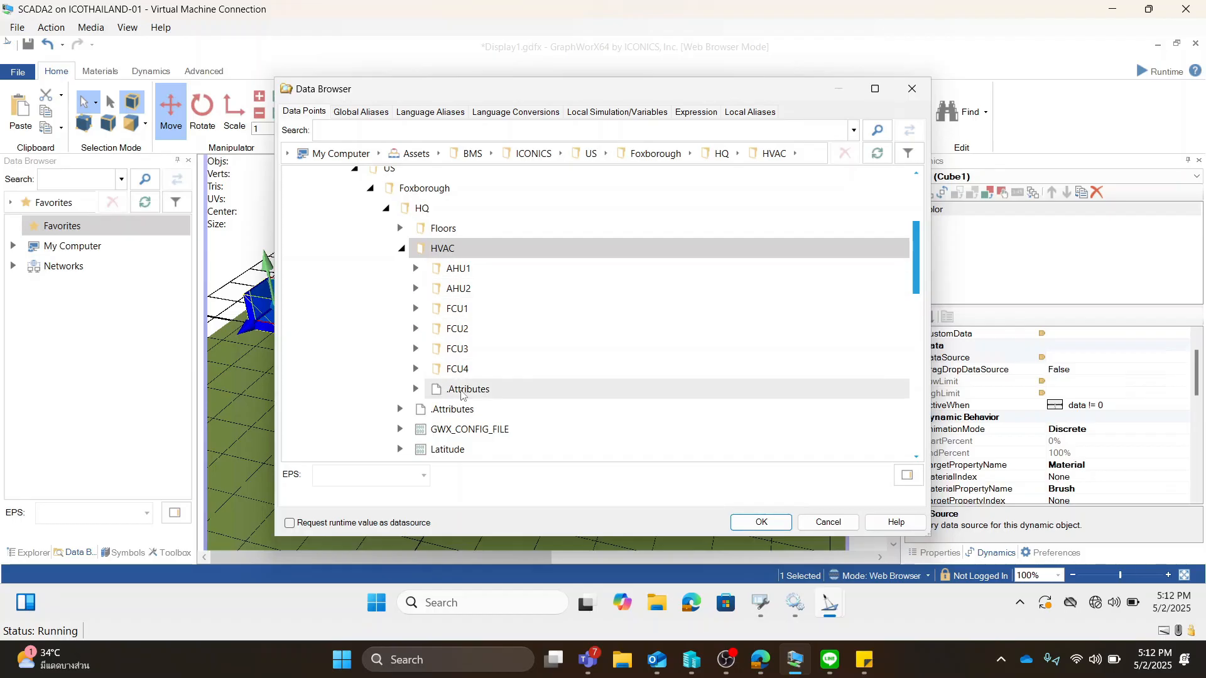
{"action": "left_click", "coordinate": [415, 390]}
{"action": "scroll", "coordinate": [507, 386], "scroll_direction": "down", "scroll_amount": 5}
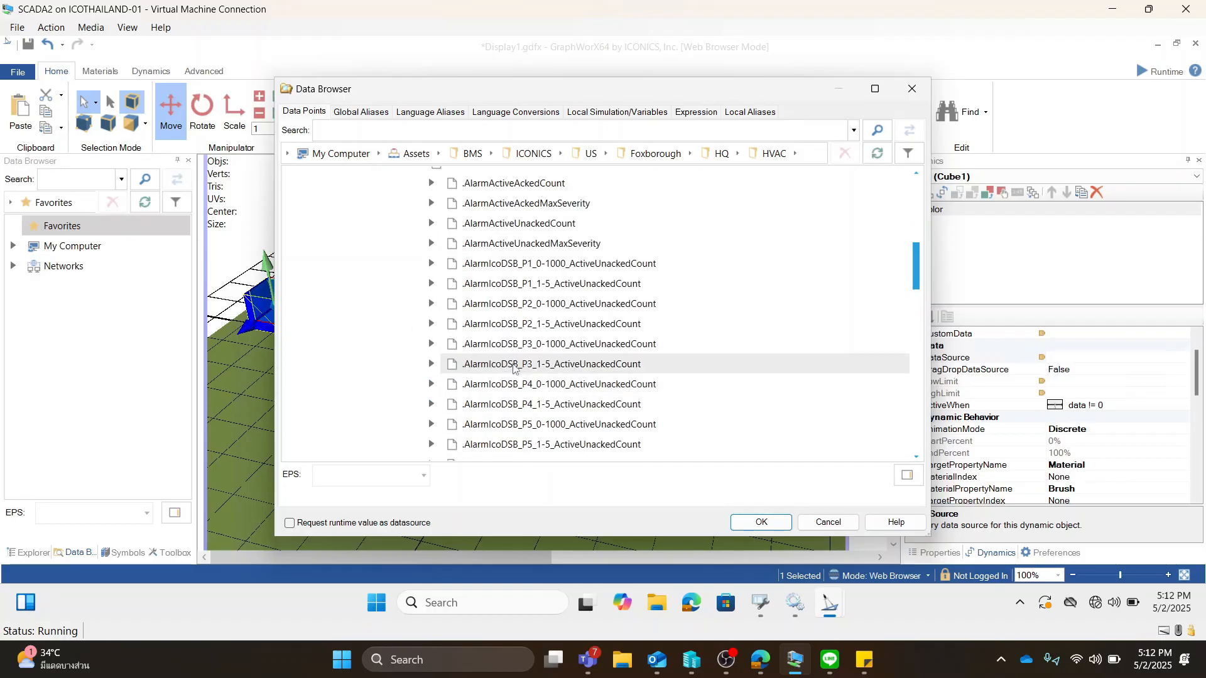
{"action": "scroll", "coordinate": [496, 393], "scroll_direction": "down", "scroll_amount": 2}
{"action": "left_click", "coordinate": [503, 431]}
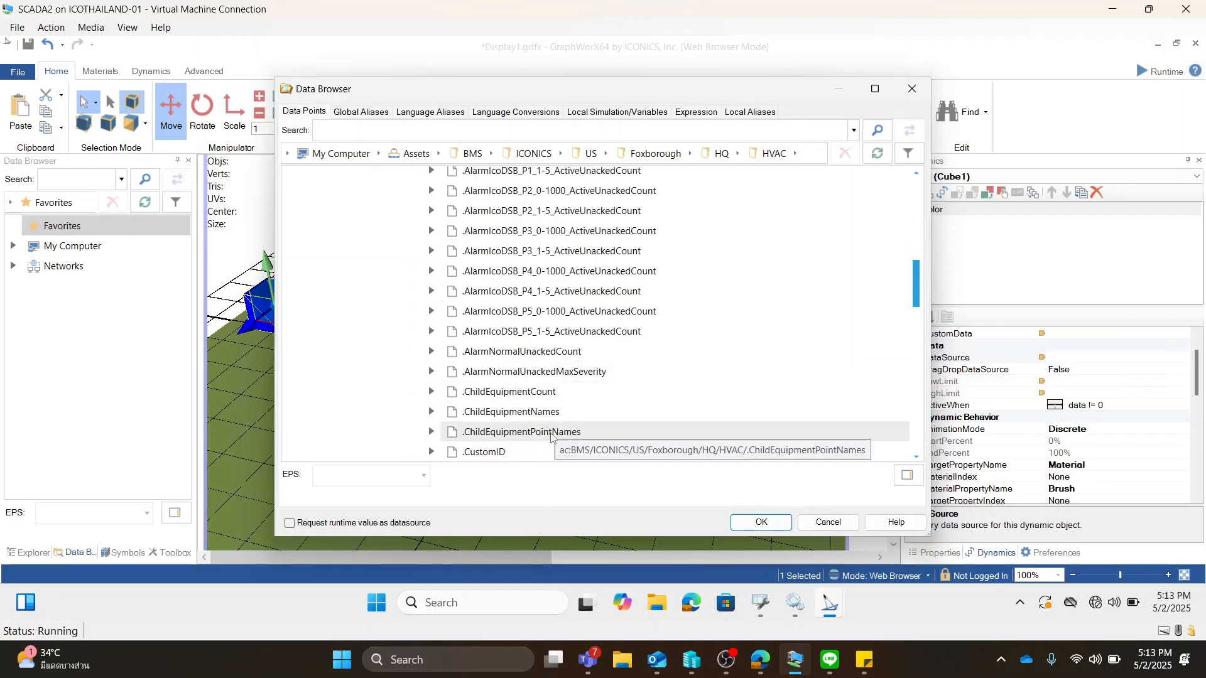
{"action": "left_click", "coordinate": [760, 521]}
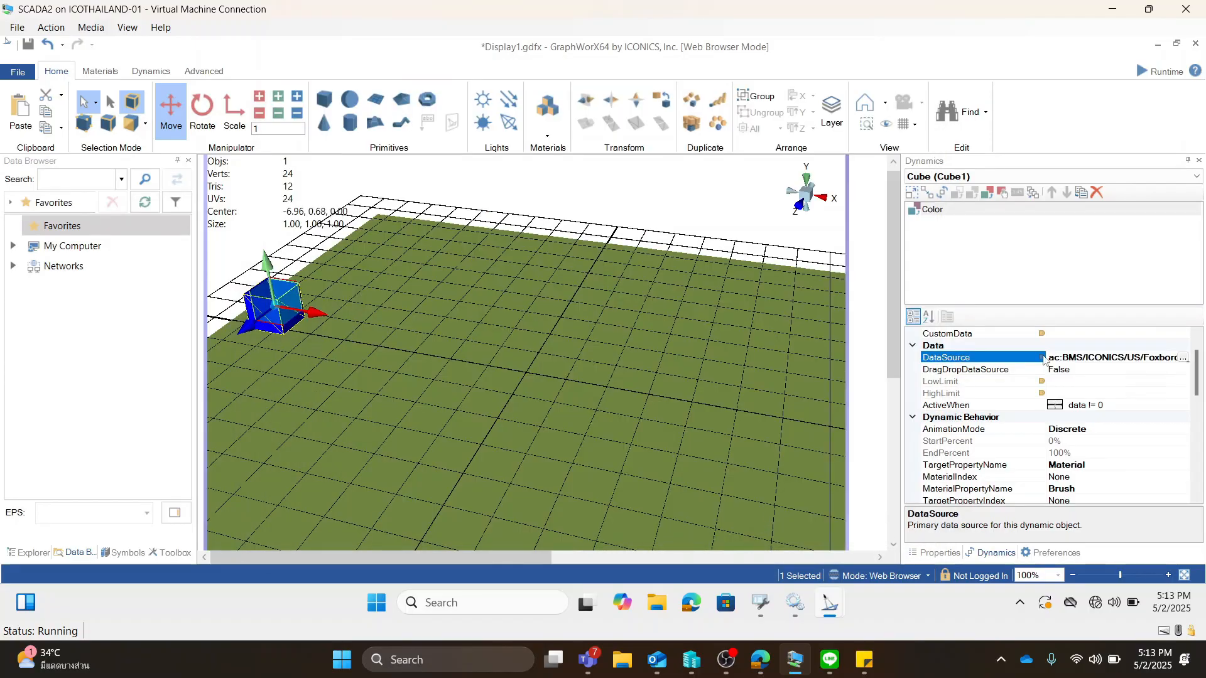
Turn the Color dynamic's DataSource into the expression getat({{ac:BMS/ICONICS/US/Foxborough/HQ/HVAC/.ChildEquipmentPointNames}},<<instance>>) followed by a + on a new line
{"action": "left_click", "coordinate": [1183, 358]}
{"action": "left_click", "coordinate": [696, 111]}
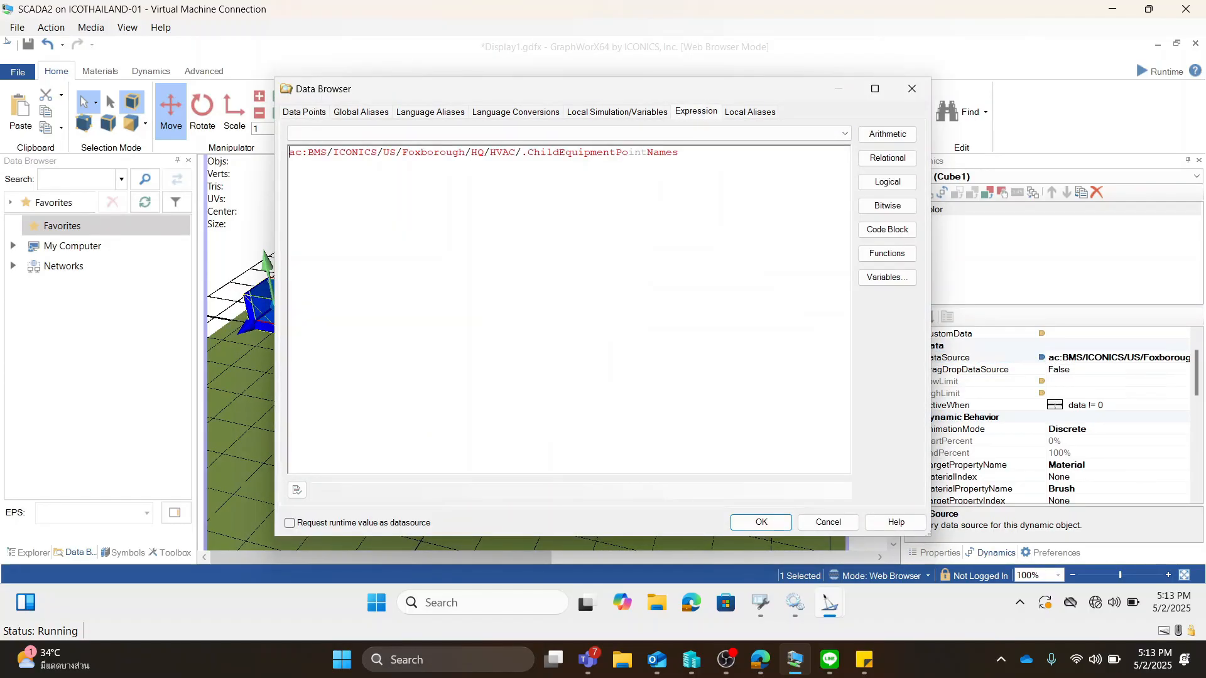
{"action": "type", "text": "get"}
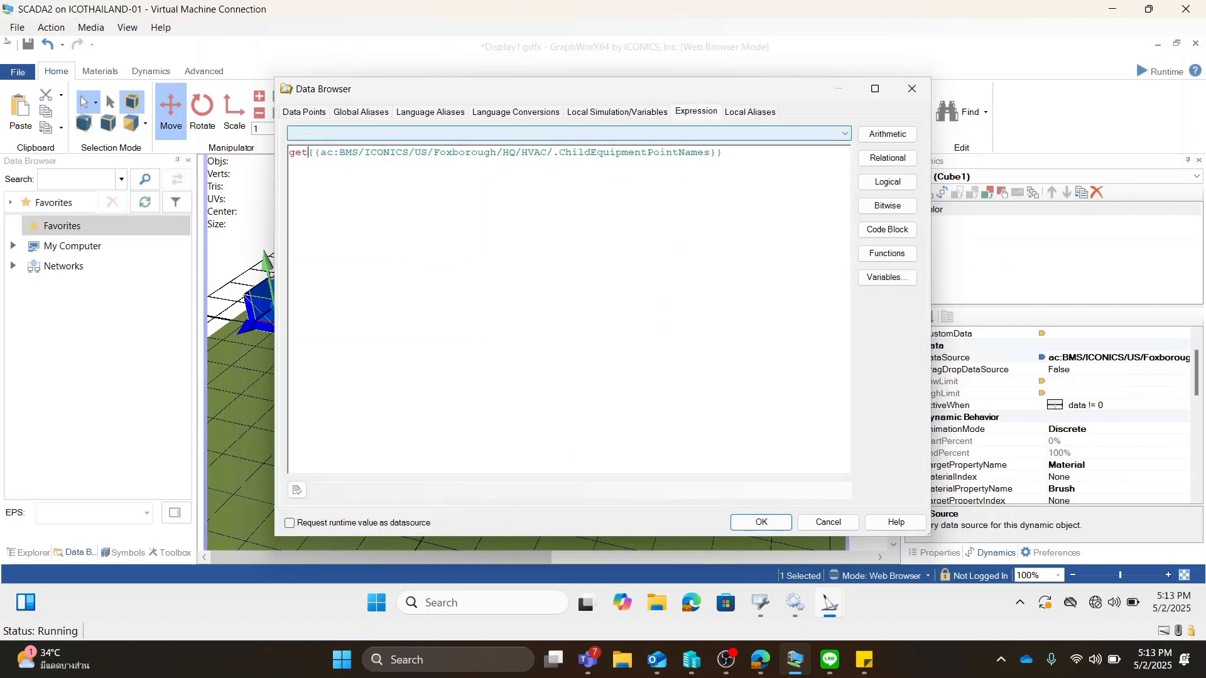
{"action": "type", "text": "at("}
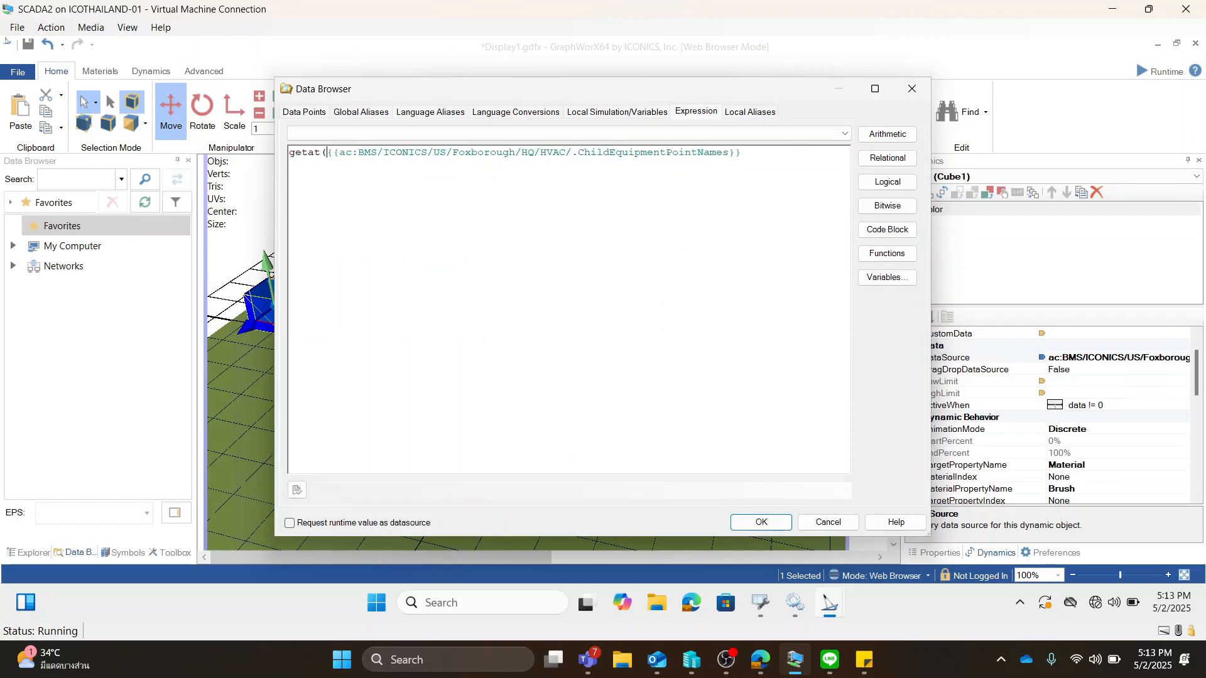
{"action": "left_click_drag", "start_coordinate": [578, 152], "coordinate": [728, 152]}
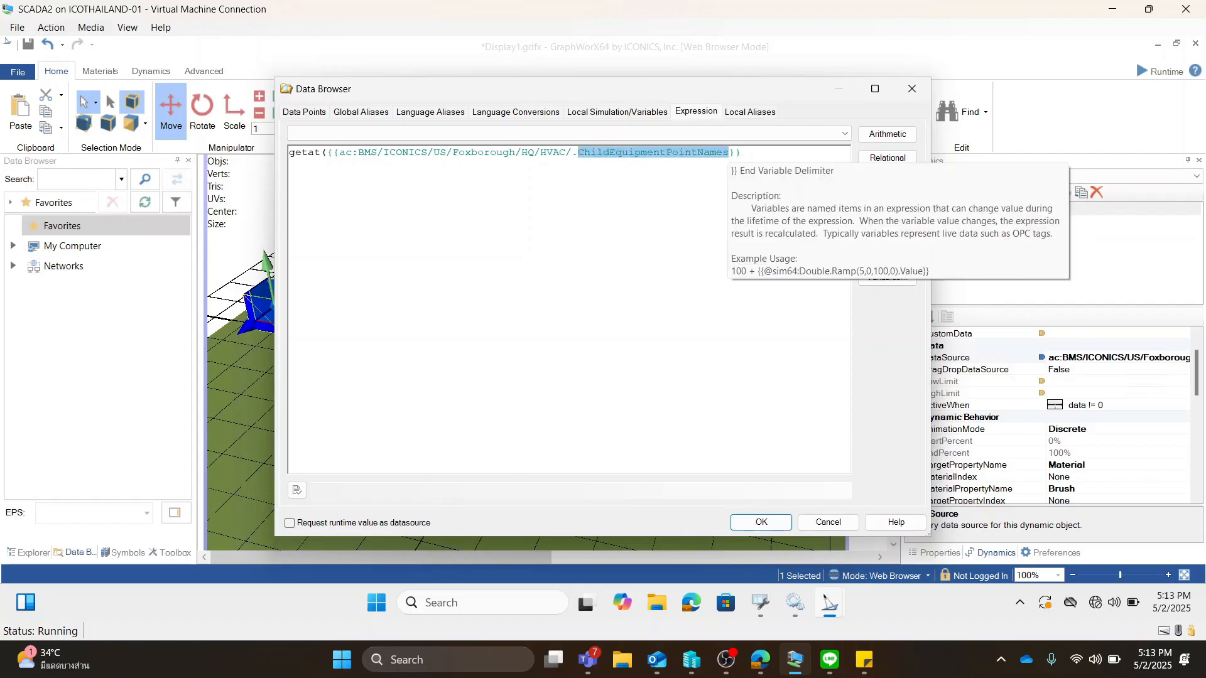
{"action": "left_click_drag", "start_coordinate": [566, 153], "coordinate": [547, 153]}
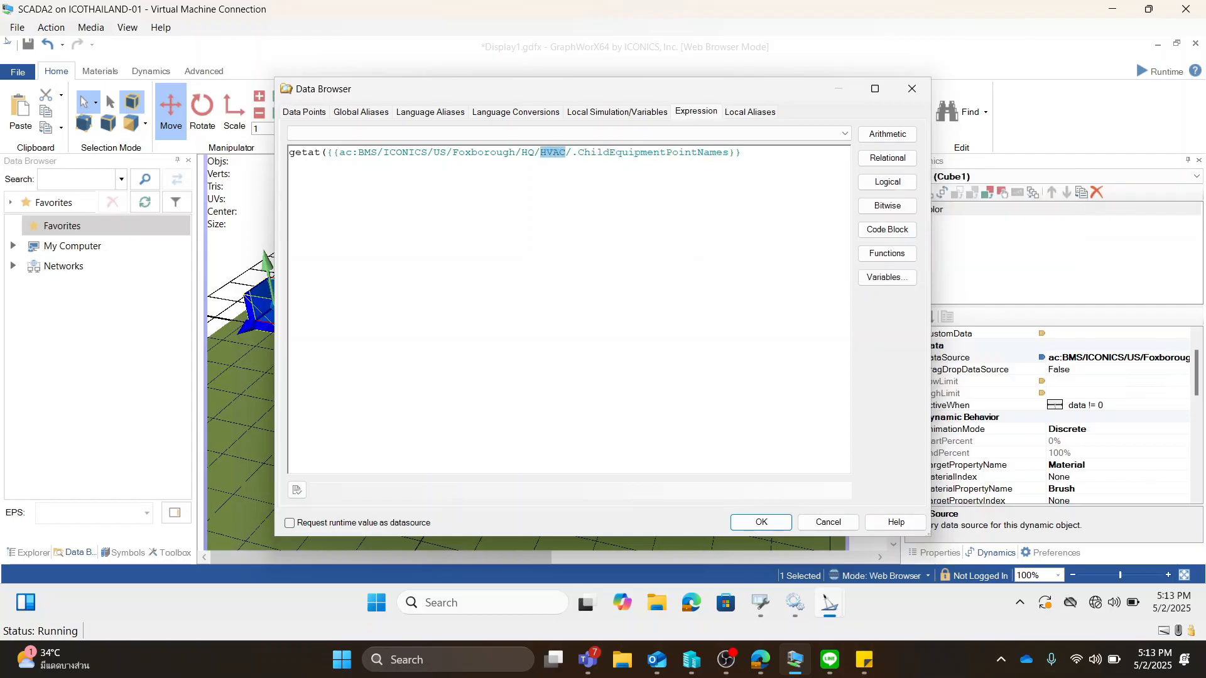
{"action": "left_click", "coordinate": [729, 153]}
{"action": "type", "text": ","}
{"action": "type", "text": "ce>>"}
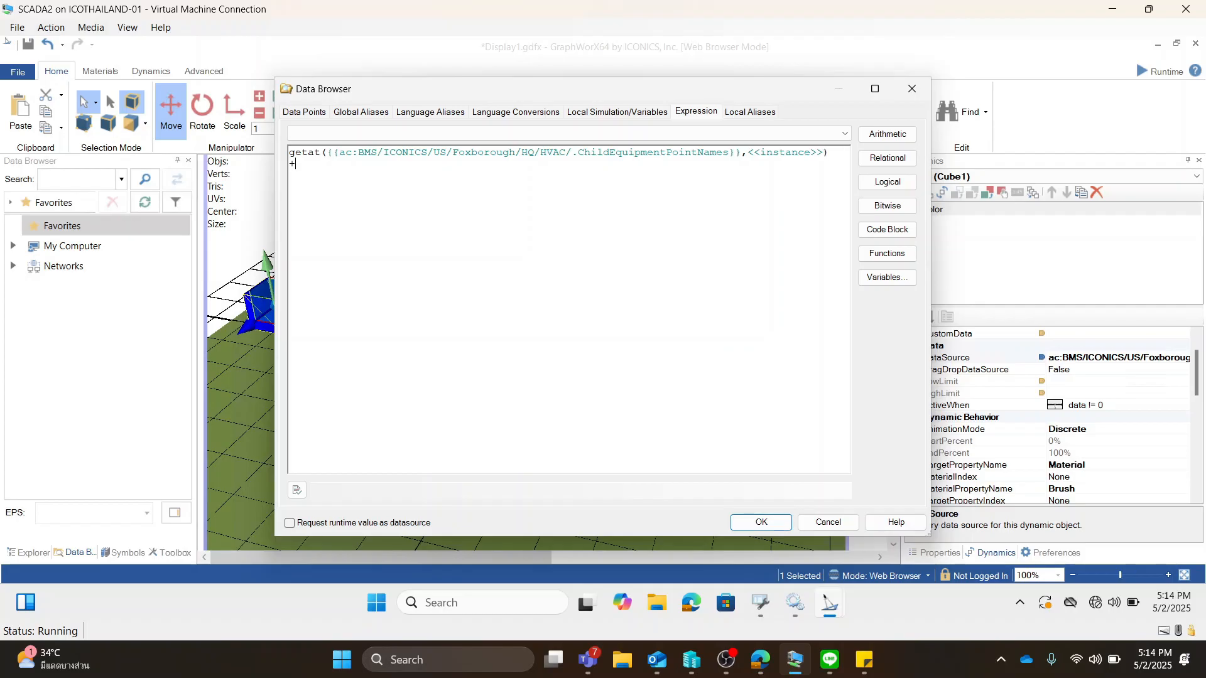
Switch to Workbench and open AHU1's SupplyAirTemperature property under HVAC to get its exact name
{"action": "left_click", "coordinate": [762, 606]}
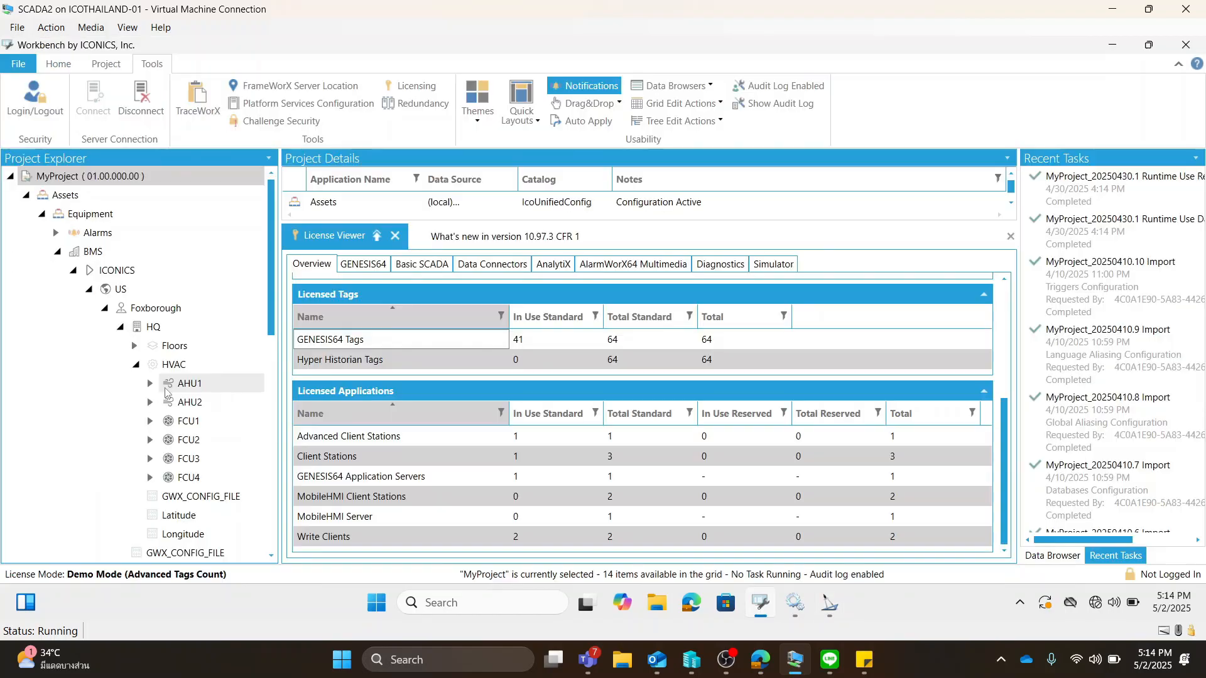
{"action": "left_click", "coordinate": [151, 384]}
{"action": "scroll", "coordinate": [189, 408], "scroll_direction": "down", "scroll_amount": 2}
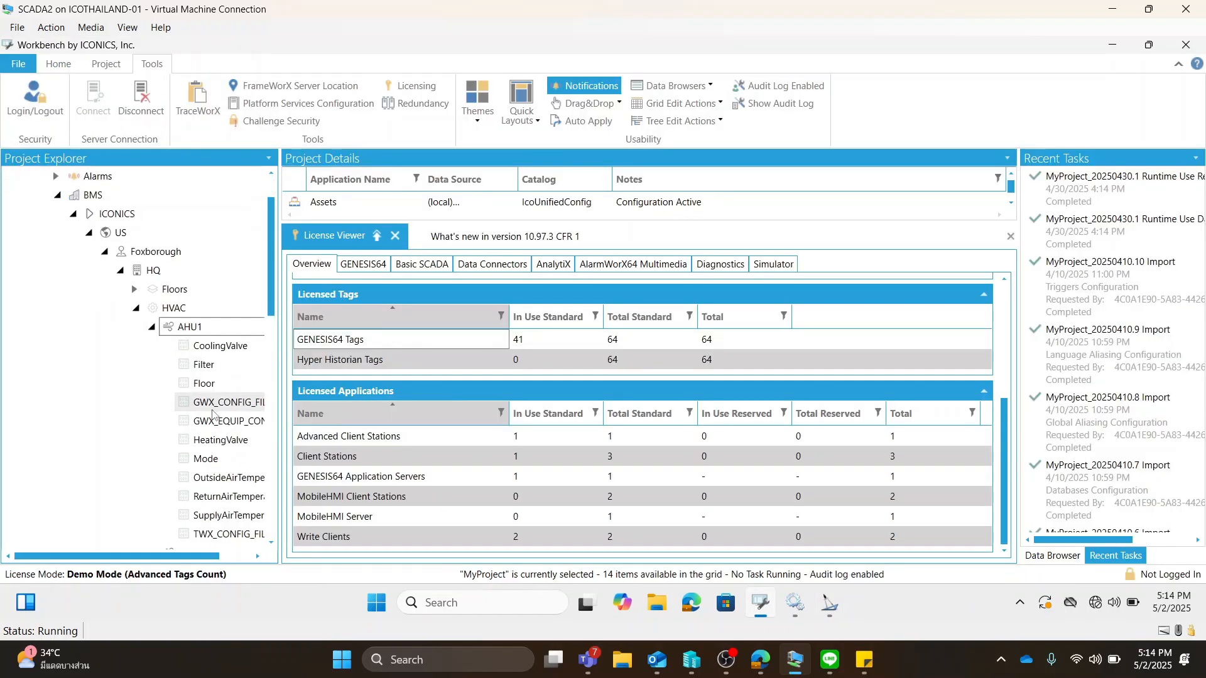
{"action": "left_click", "coordinate": [226, 459]}
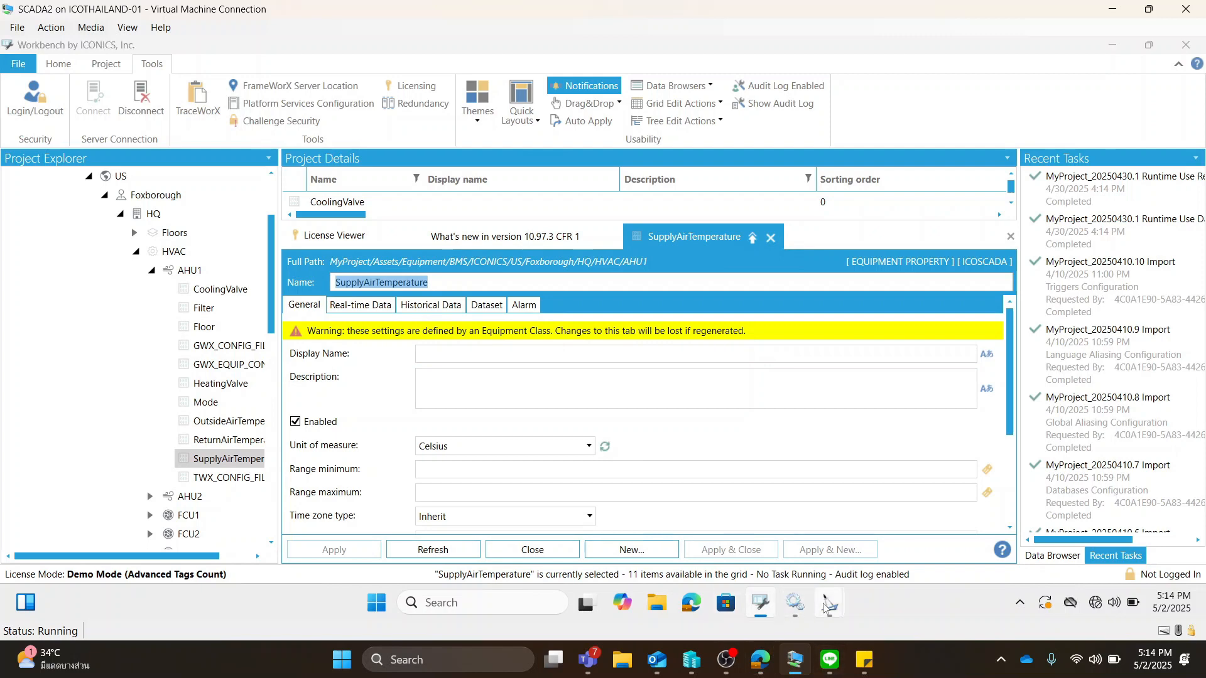
Back in GraphWorX64, append "SupplyAirTemperature" to the expression, check its syntax, request the runtime value as datasource and accept it
{"action": "mouse_move", "coordinate": [830, 603]}
{"action": "left_click", "coordinate": [882, 535]}
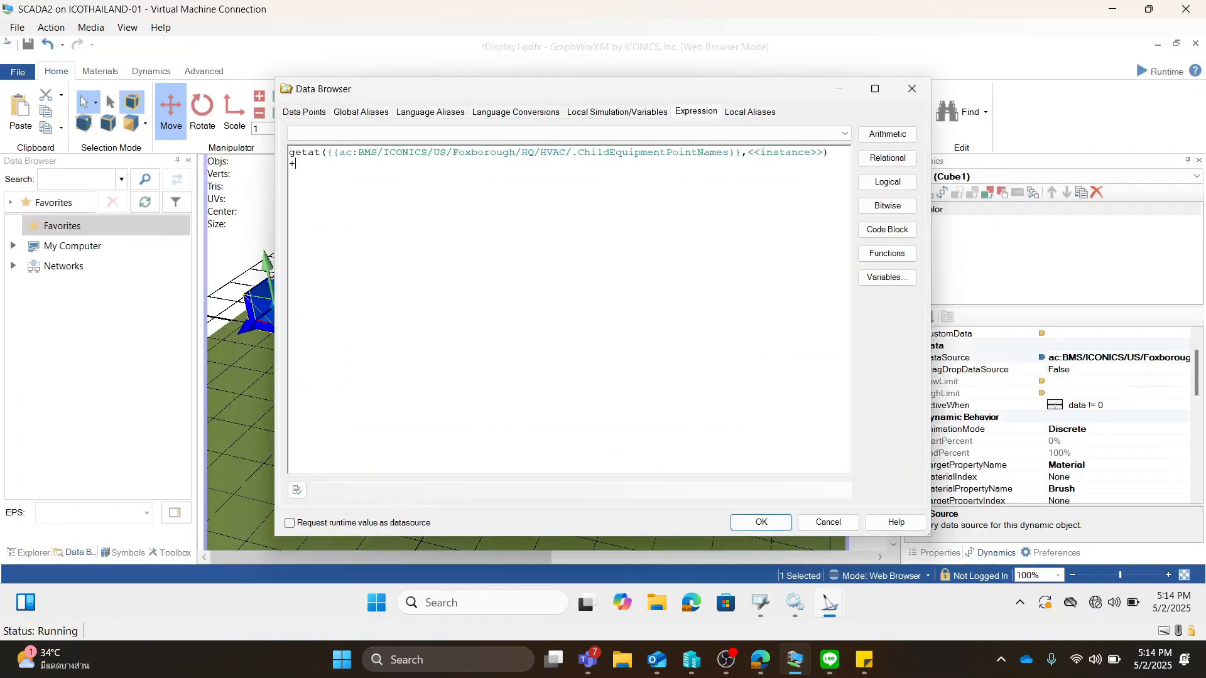
{"action": "type", "text": "SupplyAirTemperature"}
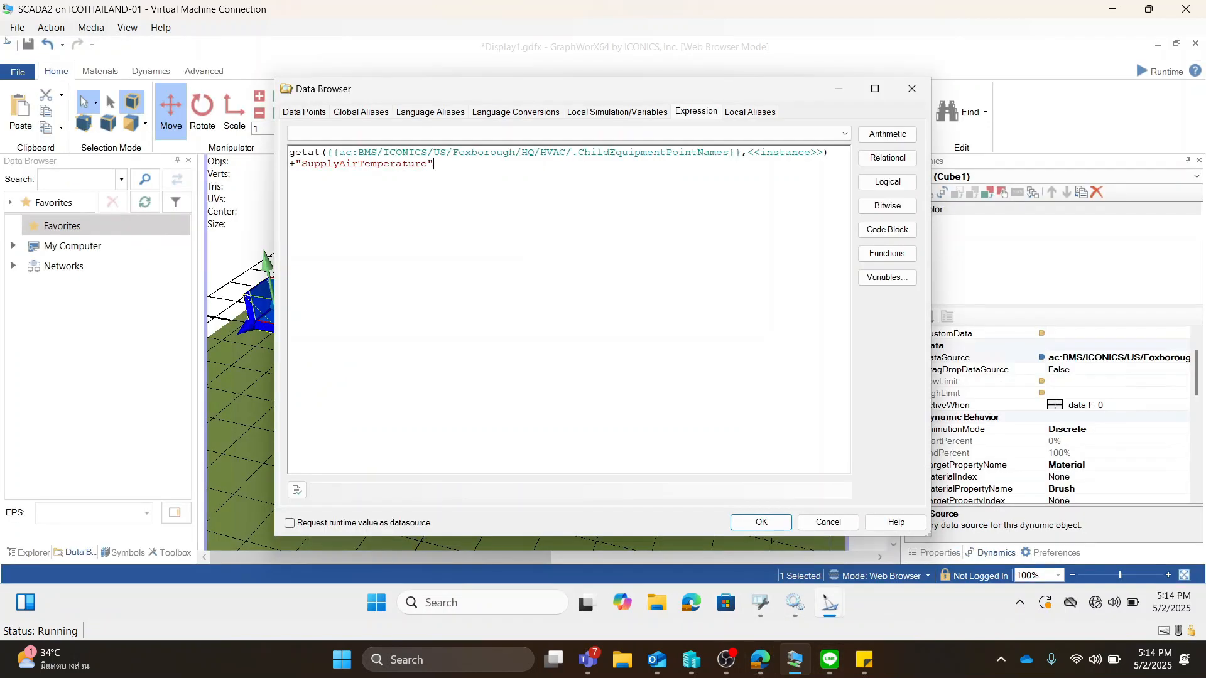
{"action": "left_click", "coordinate": [297, 491]}
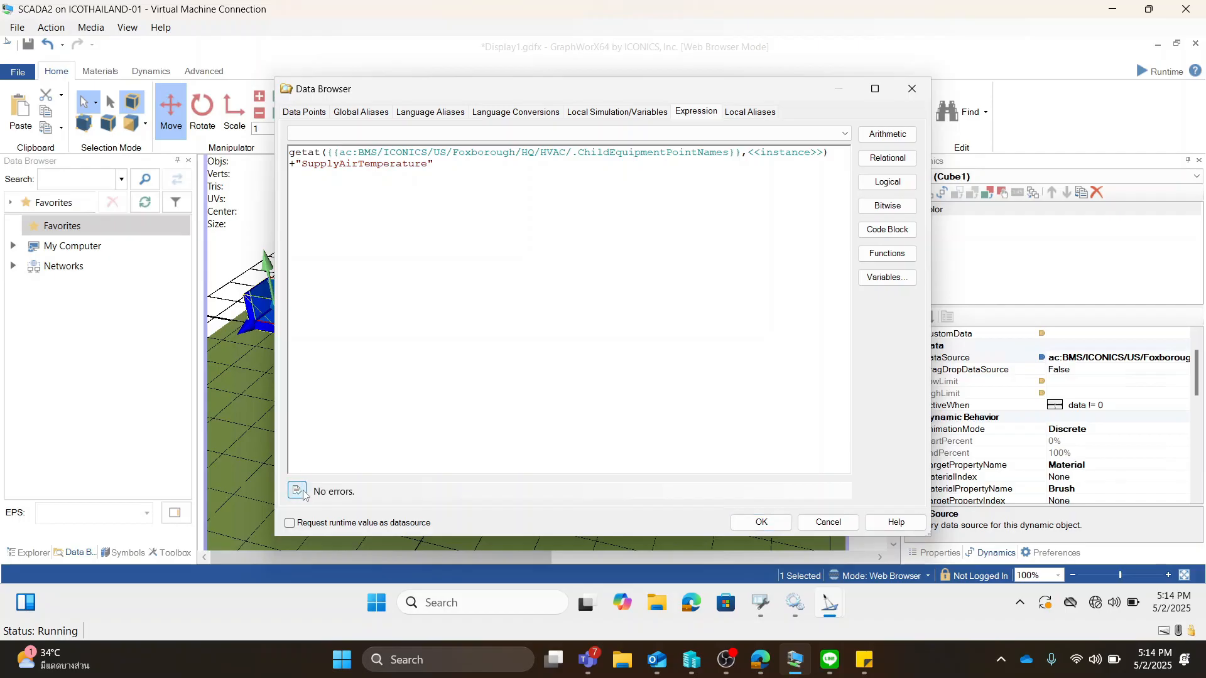
{"action": "left_click", "coordinate": [291, 525]}
{"action": "key", "text": "ctrl+a"}
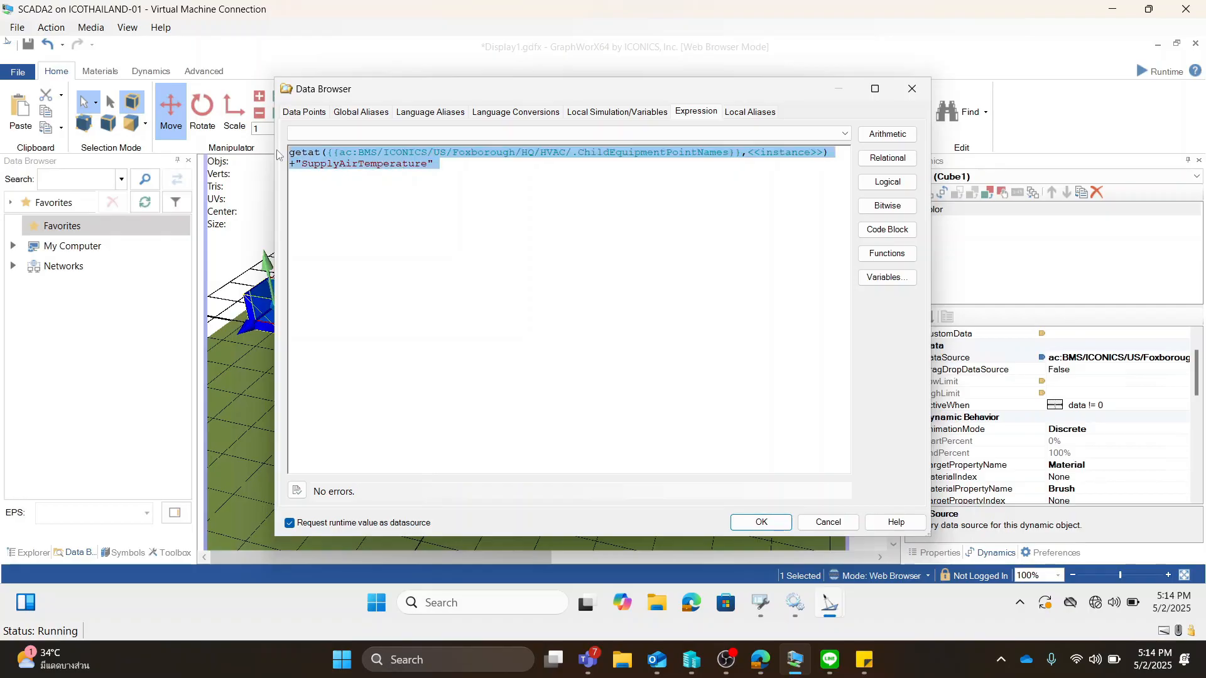
{"action": "left_click", "coordinate": [761, 524]}
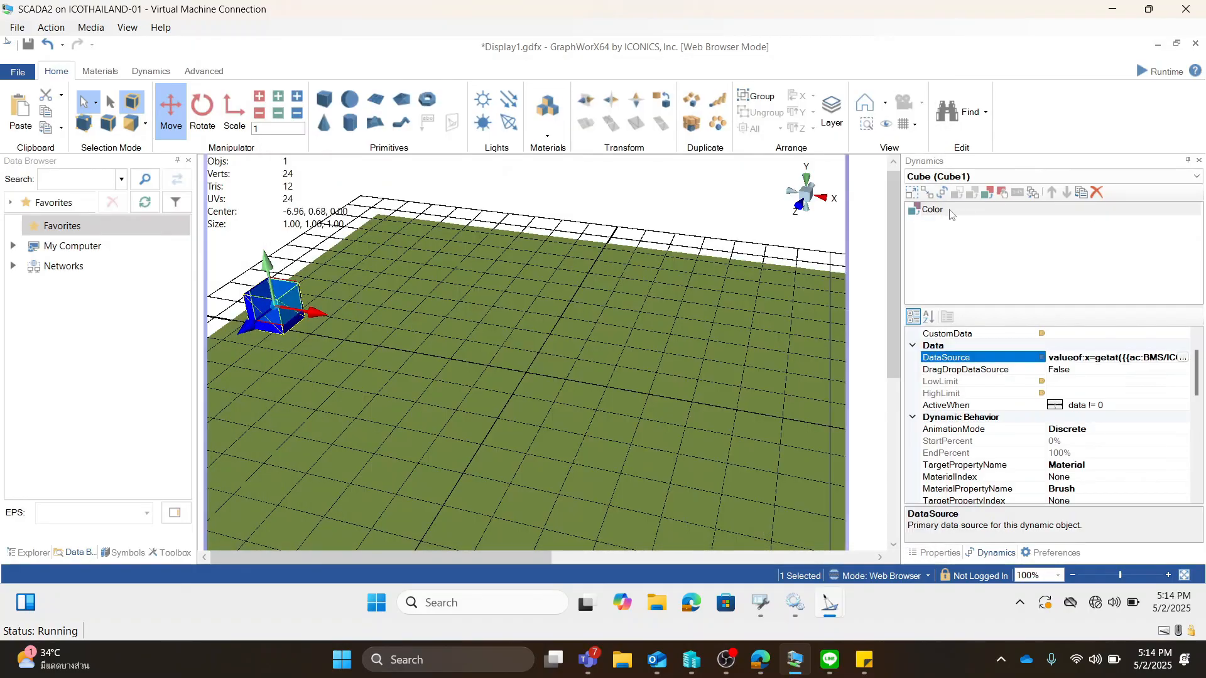
Set the Color dynamic's AnimationMode to Analog and check its StartPercent and EndPercent
{"action": "left_click", "coordinate": [1102, 435]}
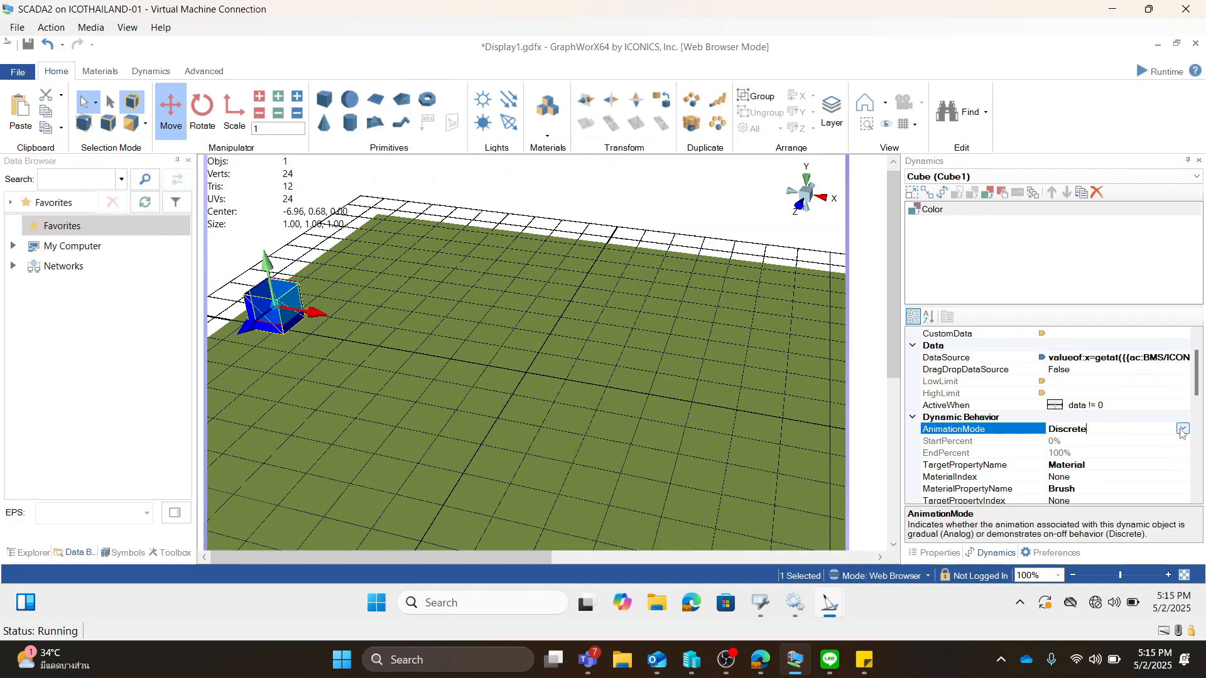
{"action": "double_click", "coordinate": [1099, 435]}
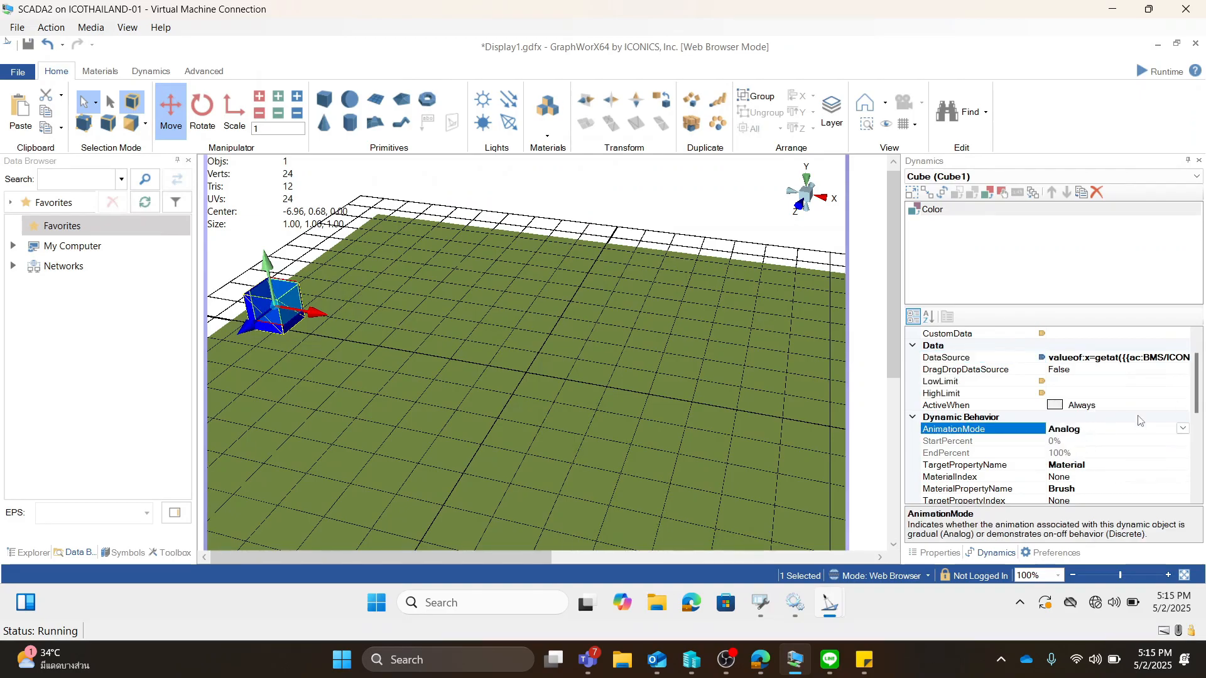
{"action": "scroll", "coordinate": [1140, 421], "scroll_direction": "down", "scroll_amount": 2}
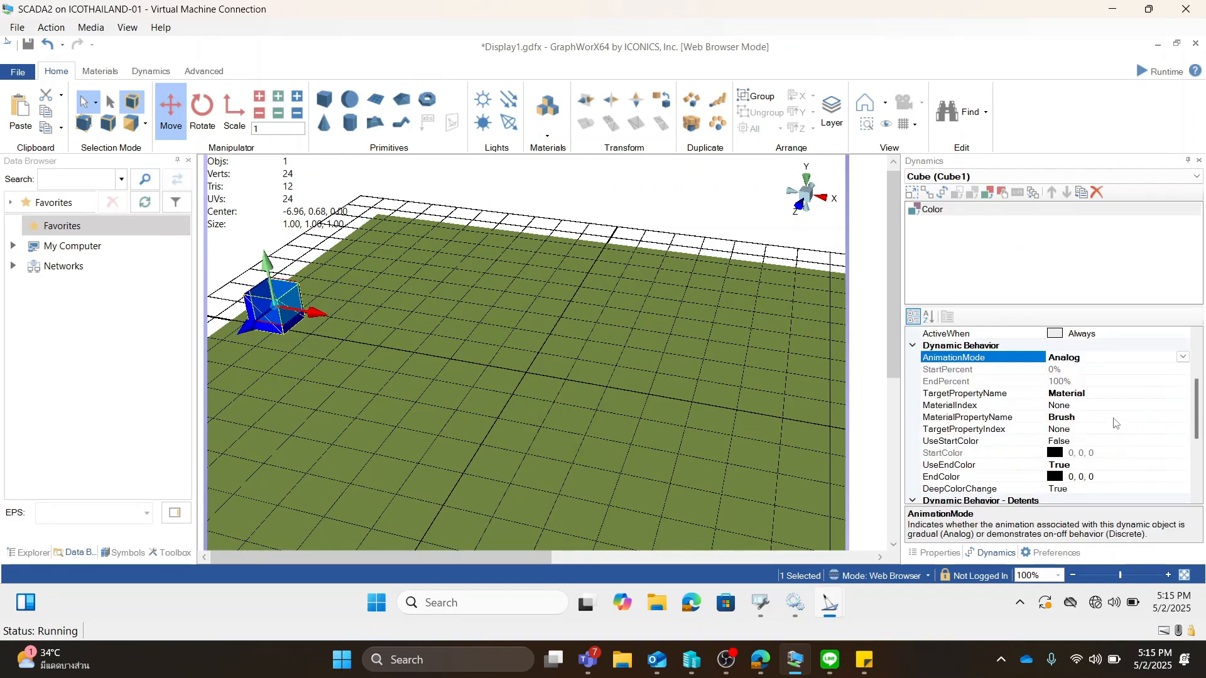
{"action": "left_click", "coordinate": [1081, 373]}
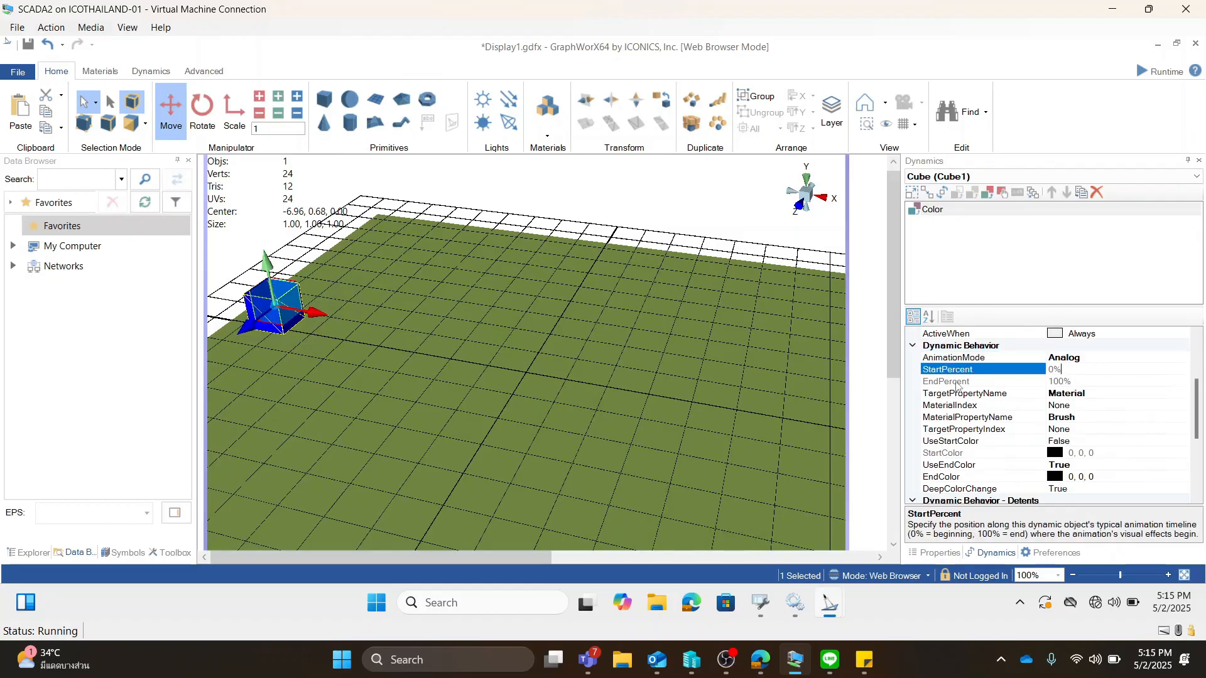
{"action": "left_click", "coordinate": [1094, 381]}
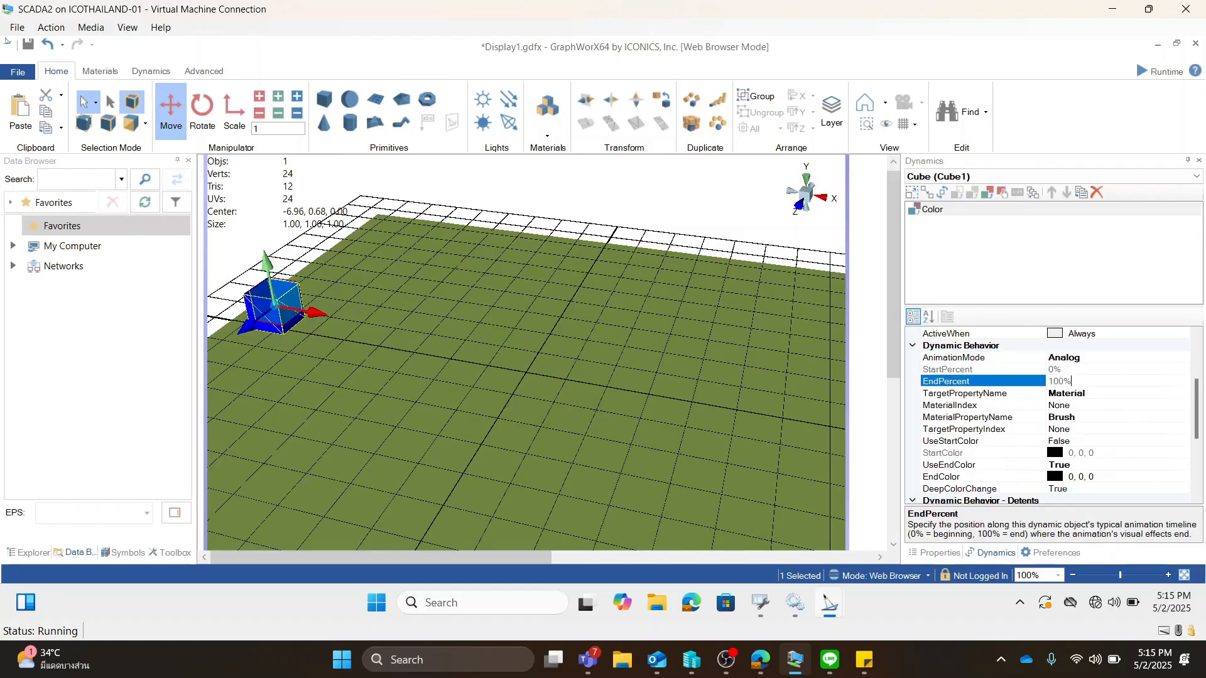
Set the Color dynamic's EndColor to red (255, 0, 0)
{"action": "left_click", "coordinate": [1108, 476]}
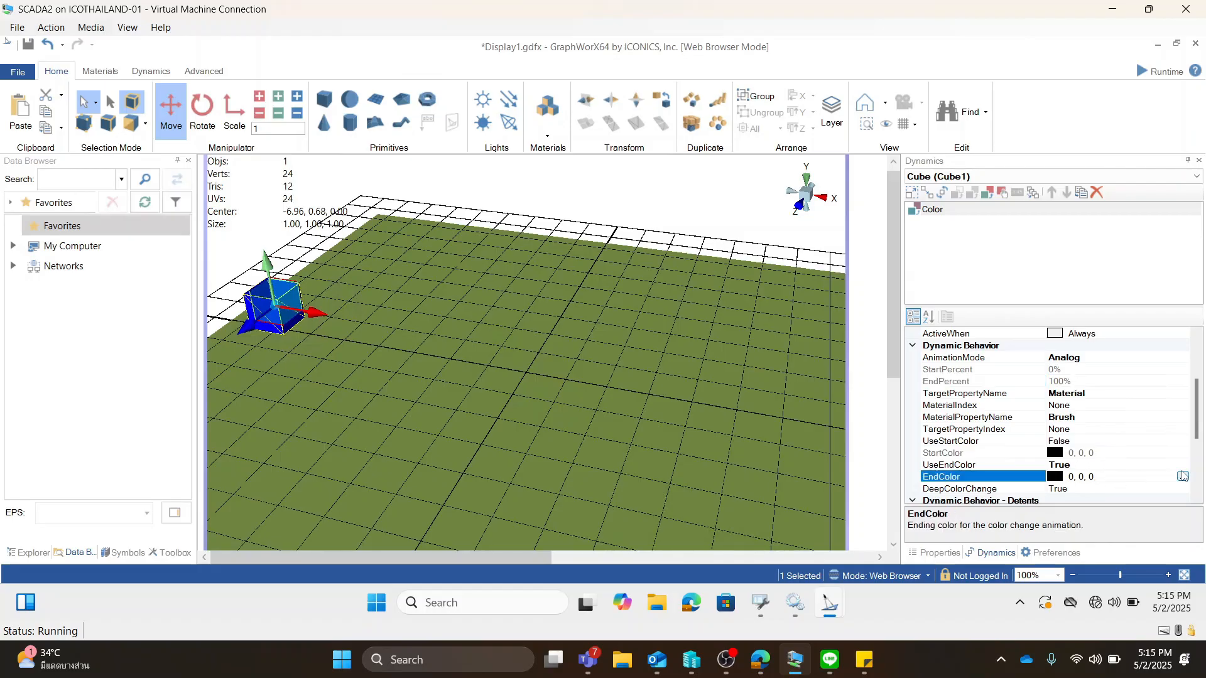
{"action": "left_click", "coordinate": [1184, 477]}
{"action": "left_click", "coordinate": [1005, 309]}
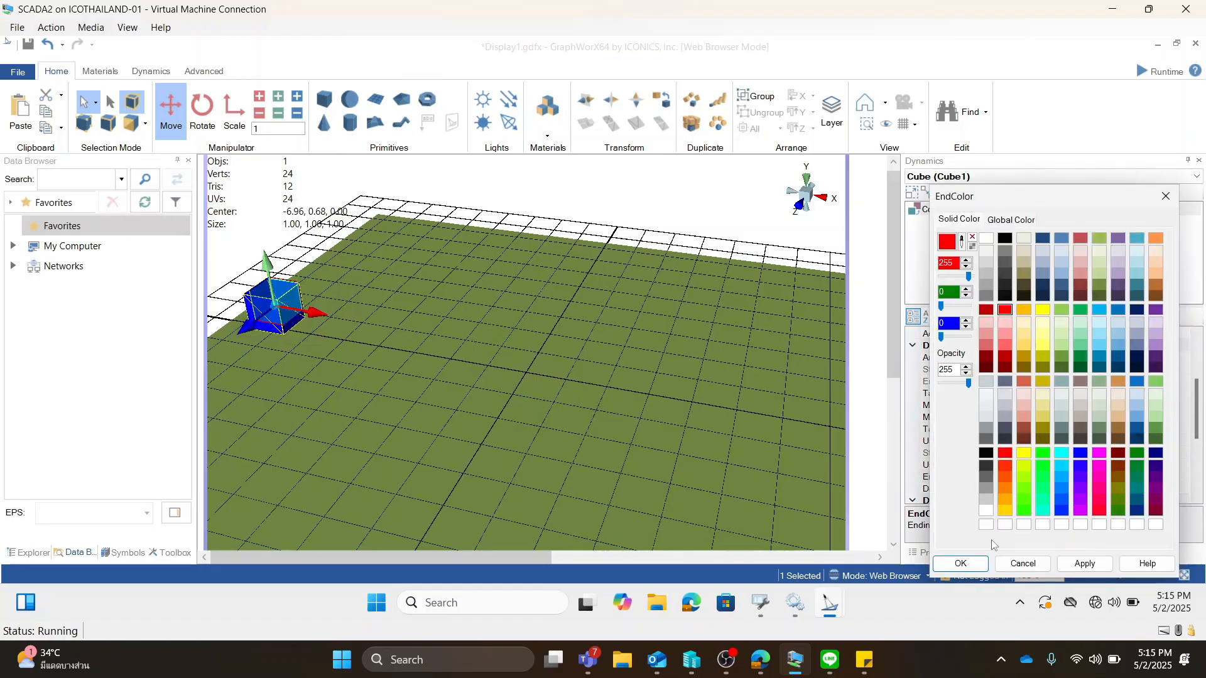
{"action": "left_click", "coordinate": [983, 564]}
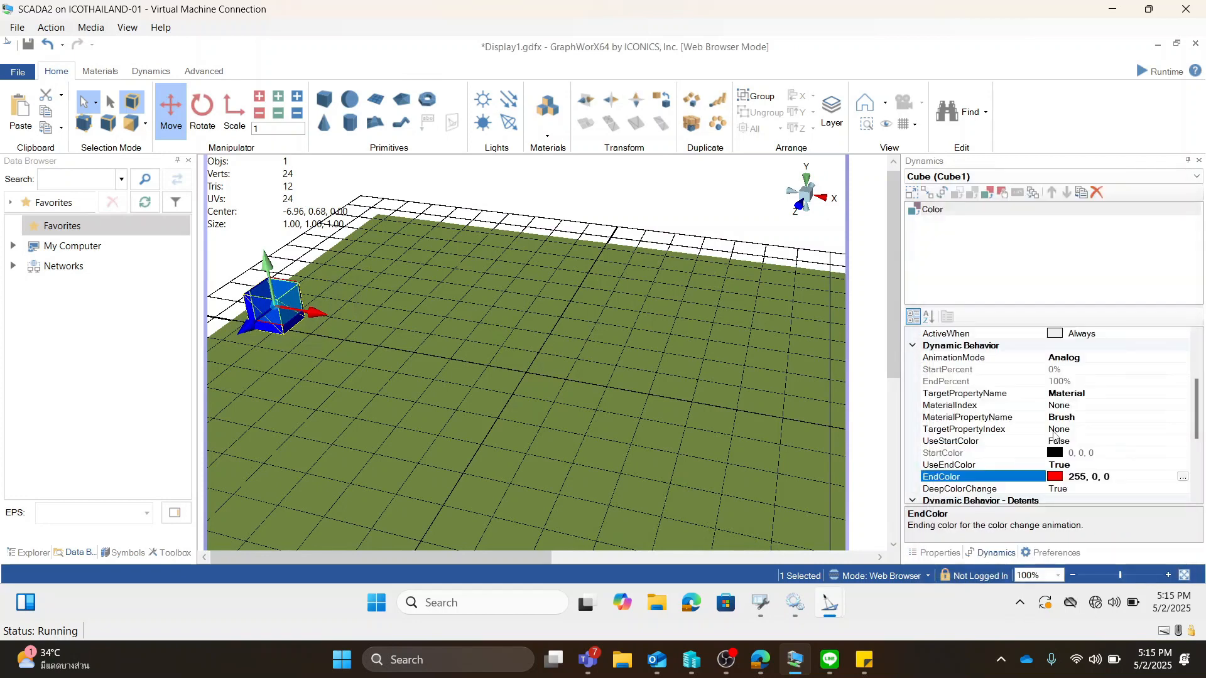
Set the Color dynamic's LowLimit to 0 and HighLimit to 25
{"action": "scroll", "coordinate": [1053, 436], "scroll_direction": "up", "scroll_amount": 5}
{"action": "left_click", "coordinate": [1067, 418]}
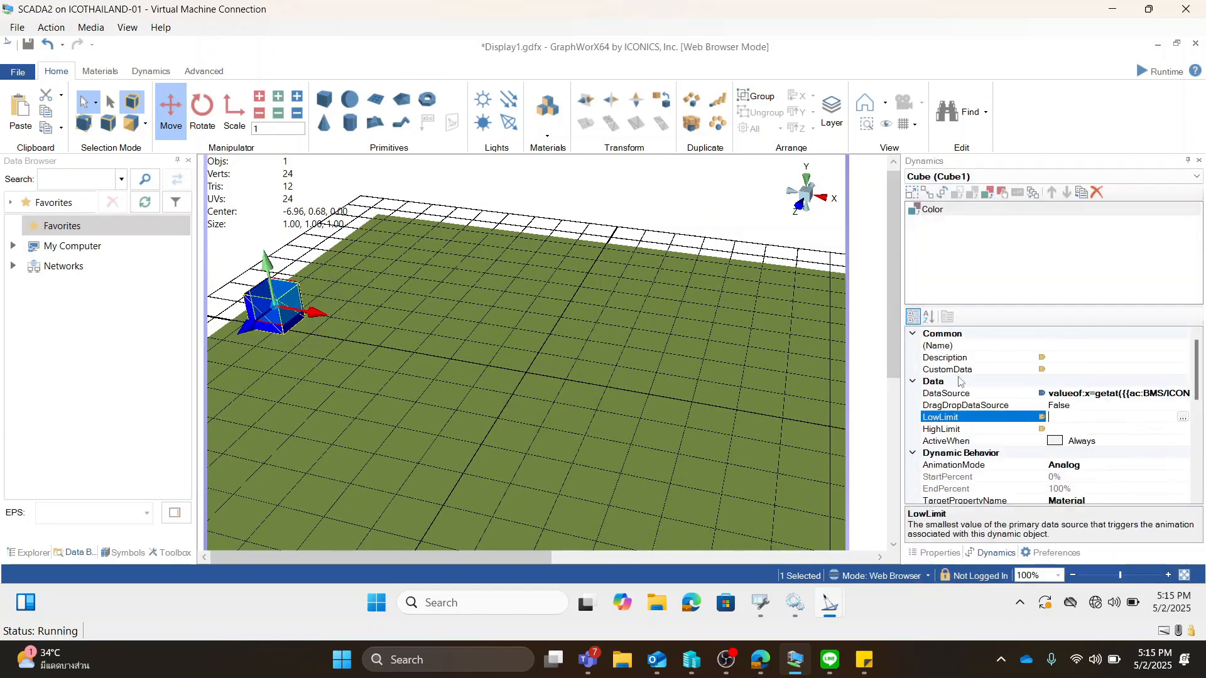
{"action": "type", "text": "0"}
{"action": "left_click", "coordinate": [1066, 430]}
{"action": "type", "text": "25"}
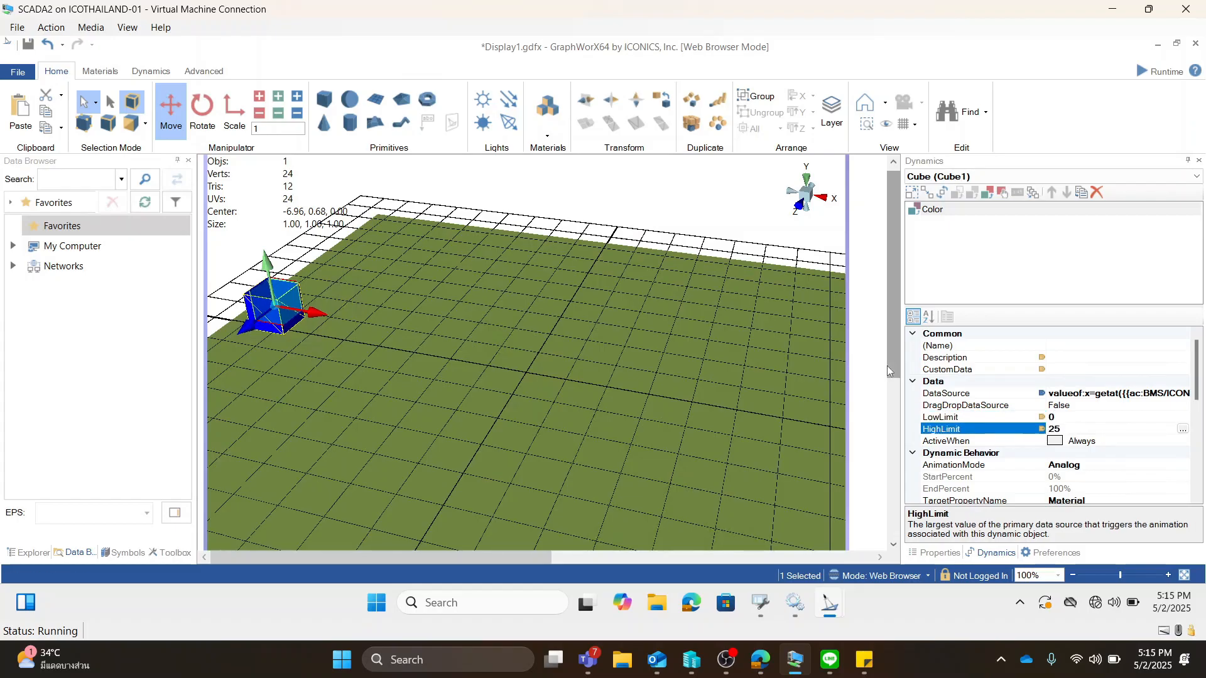
Set the Color dynamic's Description to the .ChildEquipmentNames attribute of HVAC and open it as an expression
{"action": "left_click", "coordinate": [942, 212]}
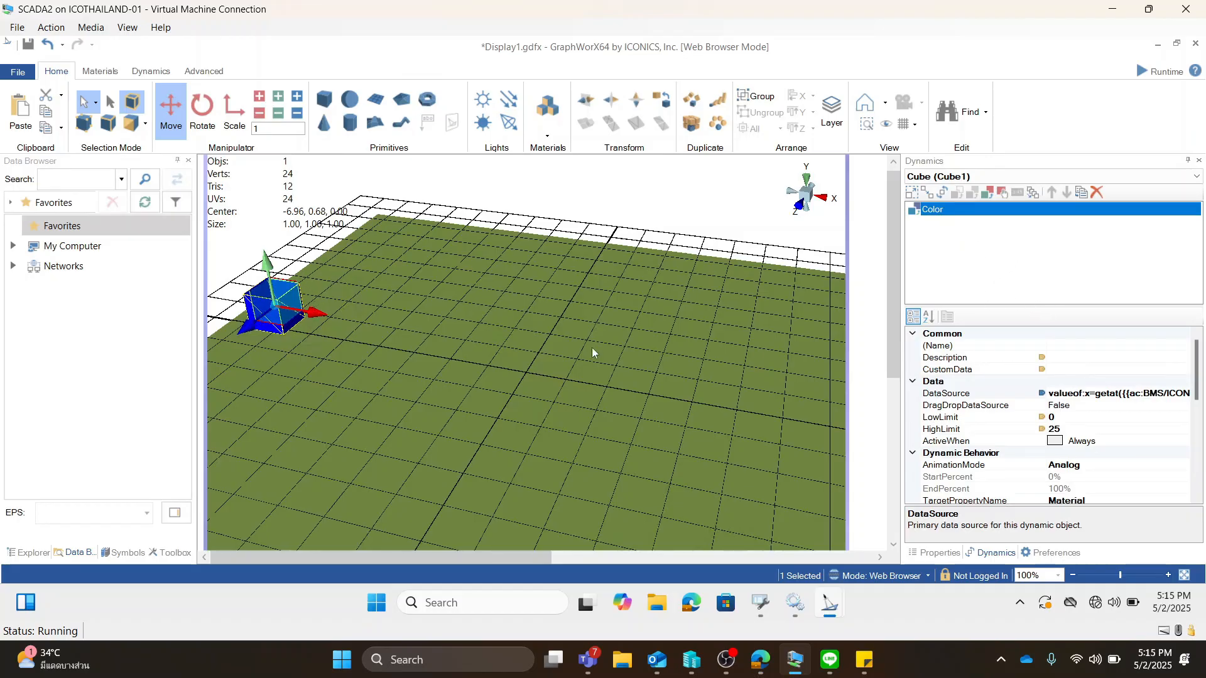
{"action": "double_click", "coordinate": [1075, 359]}
{"action": "left_click", "coordinate": [343, 114]}
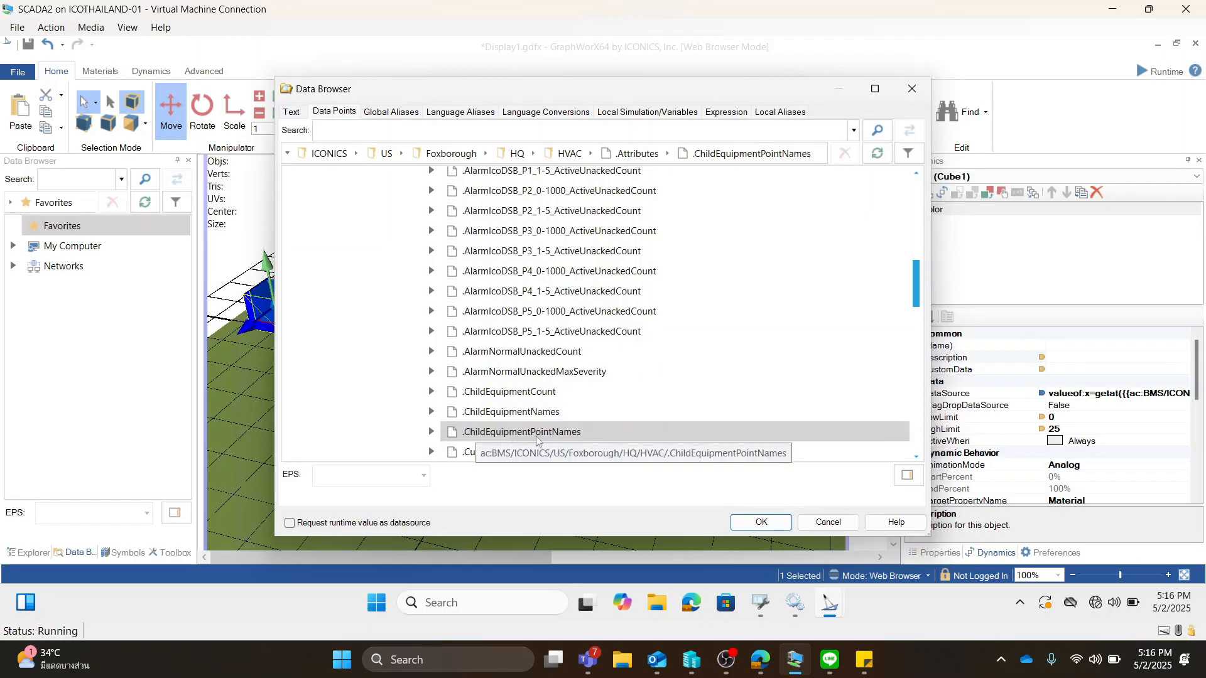
{"action": "left_click", "coordinate": [476, 414]}
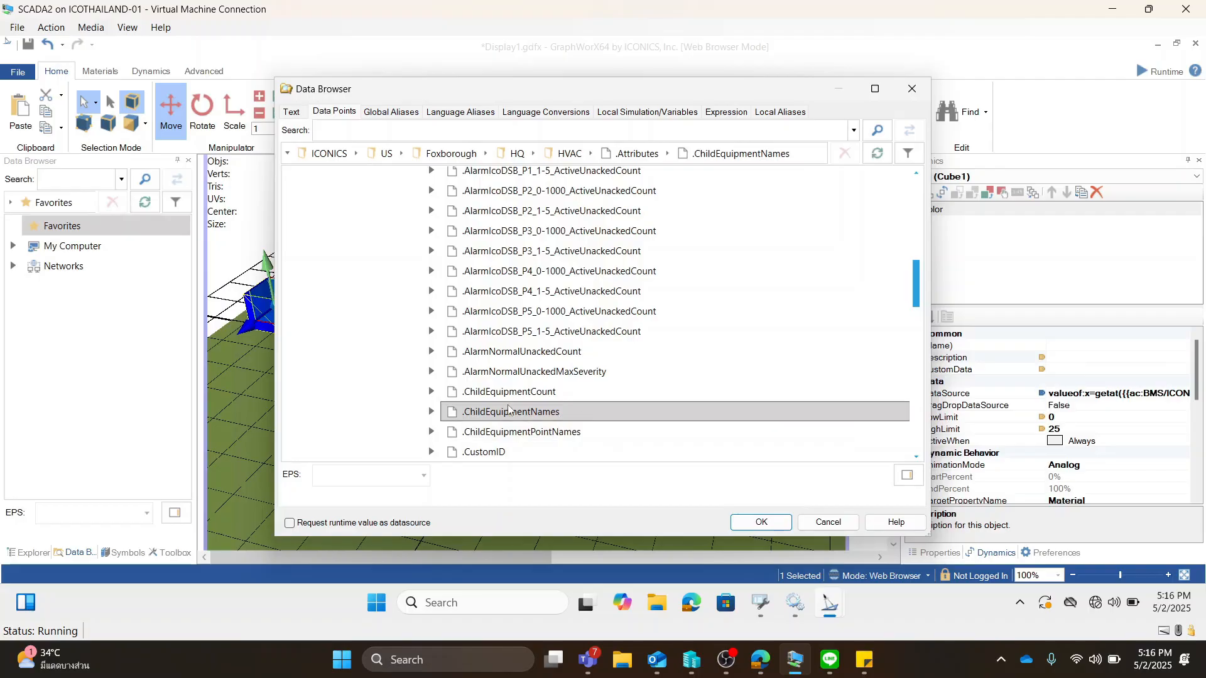
{"action": "double_click", "coordinate": [557, 412]}
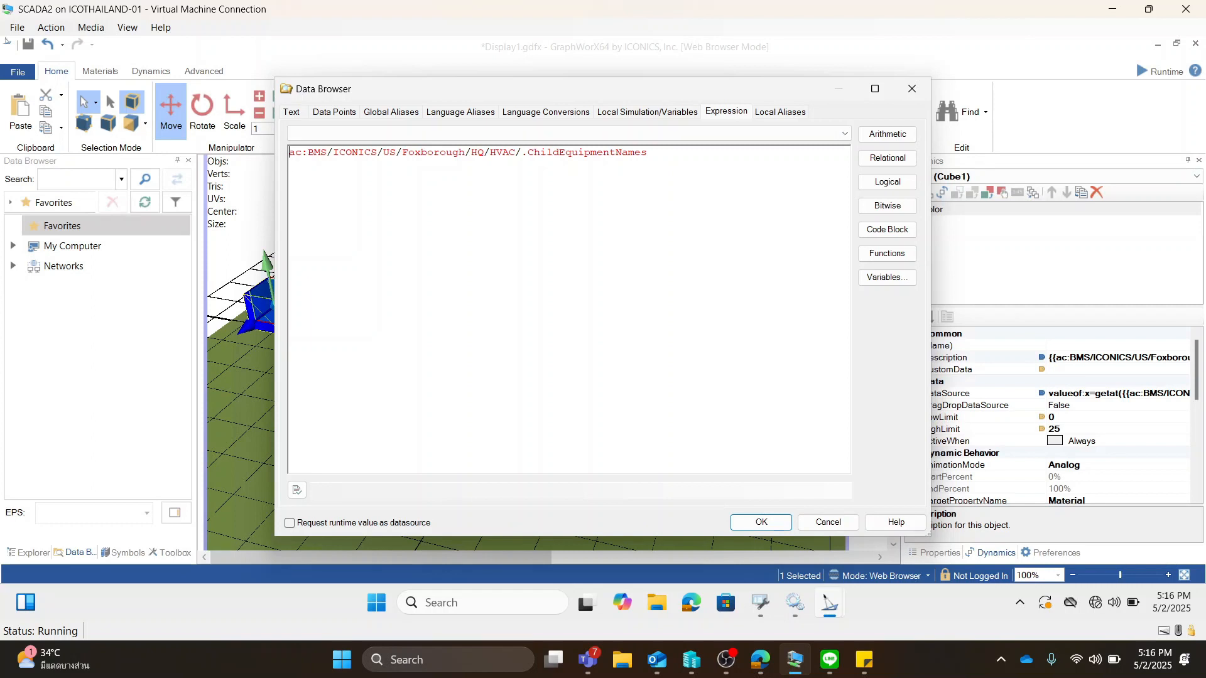
Change the Description expression to getat({{ac:BMS/ICONICS/US/Foxborough/HQ/HVAC/.ChildEquipmentNames}},<<instance>>), check its syntax and accept it
{"action": "type", "text": "{{"}
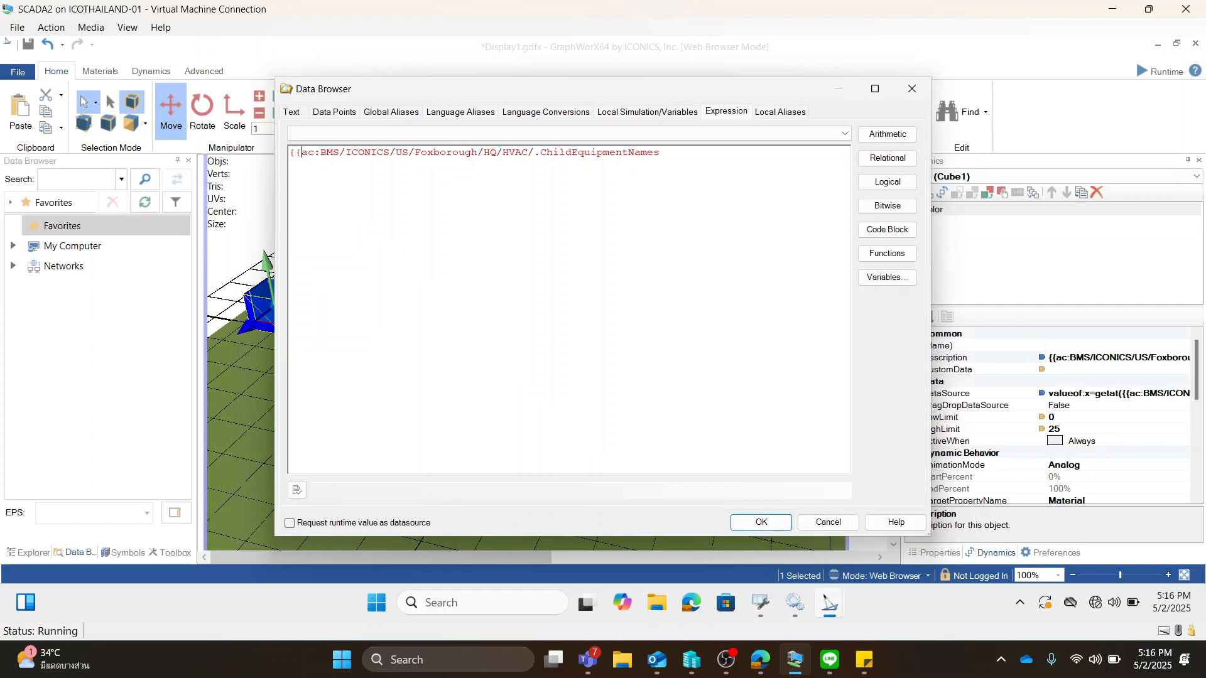
{"action": "type", "text": "}}"}
{"action": "type", "text": "getat("}
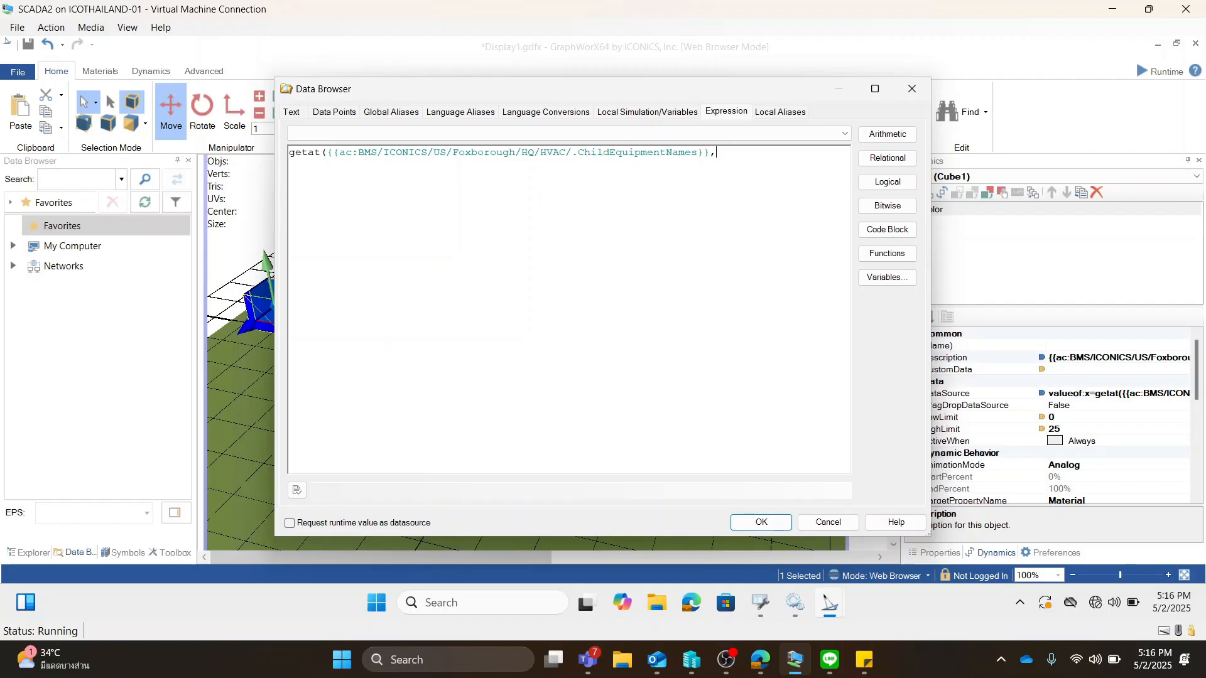
{"action": "type", "text": ",<<instance>>"}
{"action": "left_click_drag", "start_coordinate": [577, 152], "coordinate": [691, 152]}
{"action": "left_click", "coordinate": [622, 152]}
{"action": "left_click", "coordinate": [298, 490]}
{"action": "left_click", "coordinate": [761, 523]}
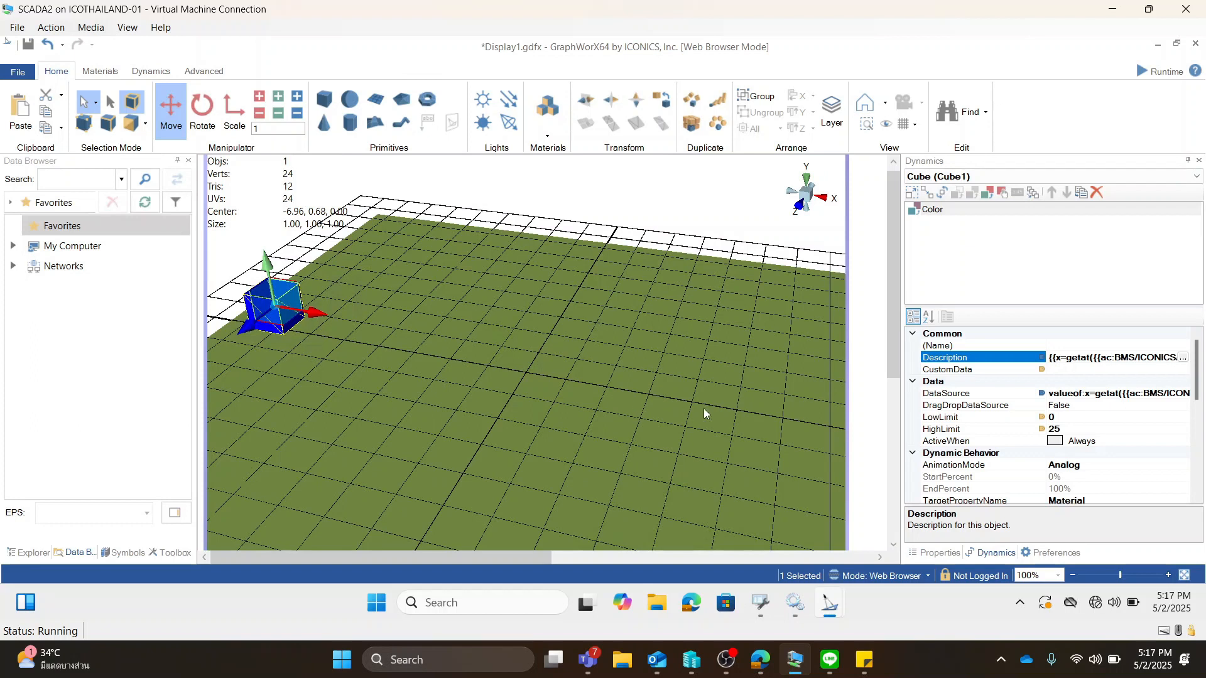
Add a Location dynamic to the cube and stretch its path to about 12.5 units along the X axis
{"action": "left_click", "coordinate": [927, 192]}
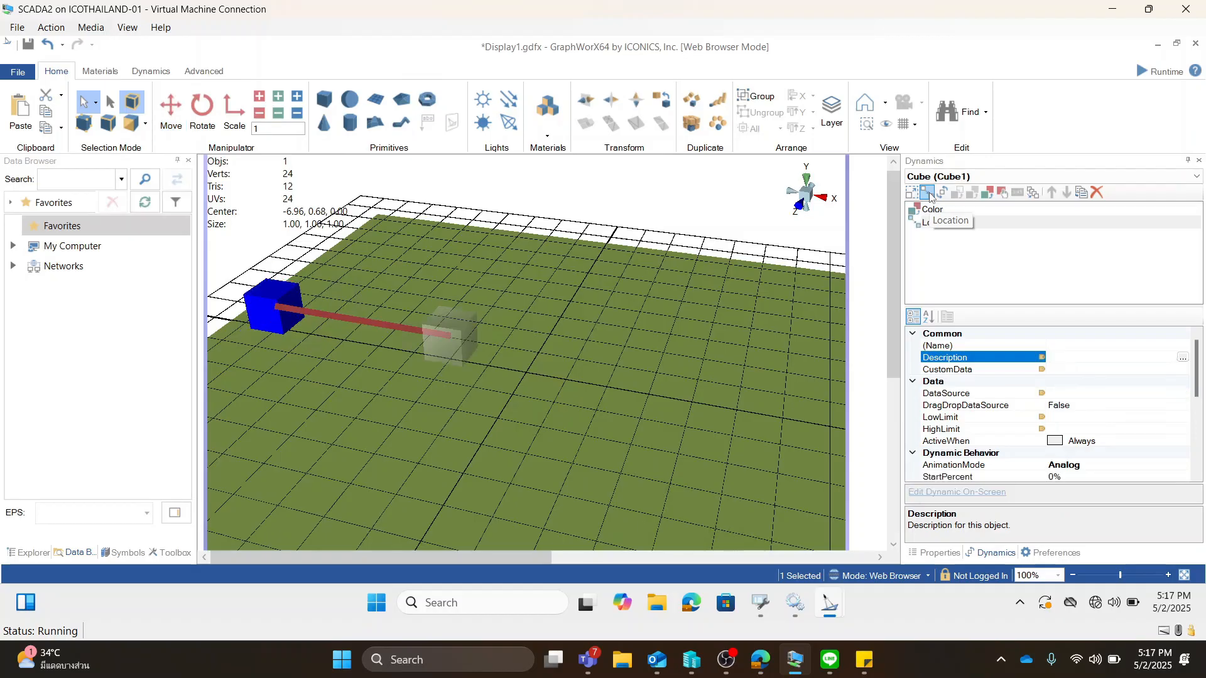
{"action": "left_click", "coordinate": [451, 340]}
{"action": "left_click_drag", "start_coordinate": [535, 345], "coordinate": [805, 390]}
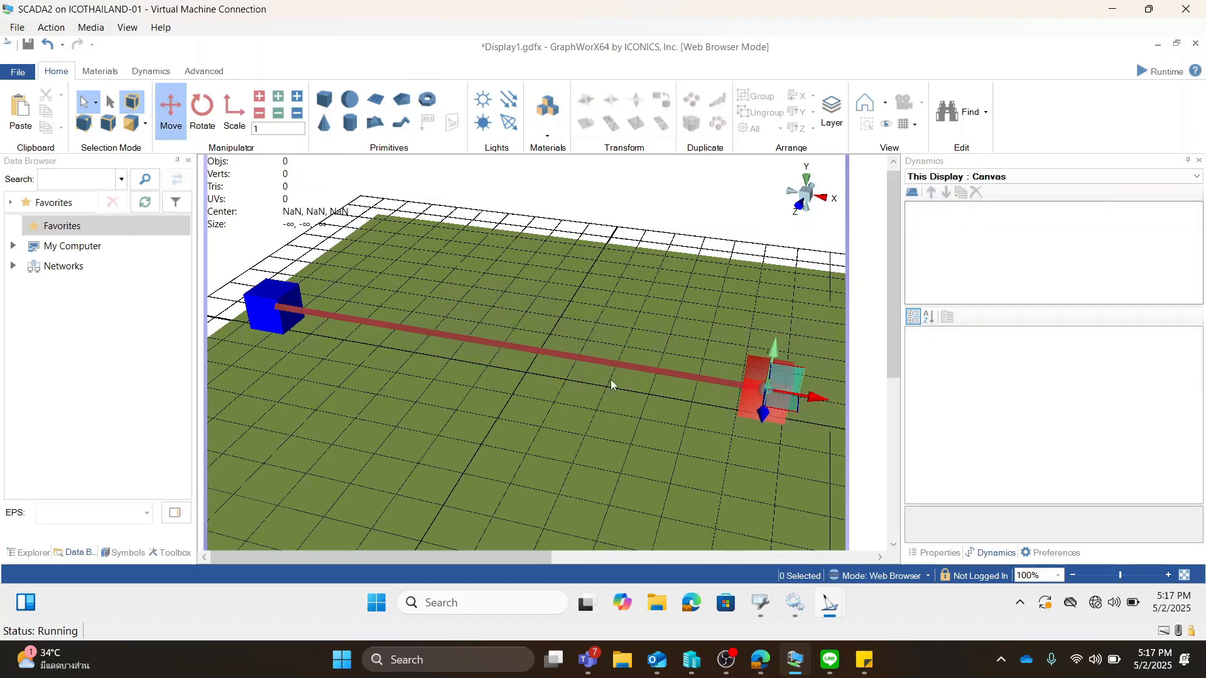
Set the cube's Location dynamic DataSource to <<instance>> and its LowLimit to 1
{"action": "left_click", "coordinate": [268, 313]}
{"action": "left_click", "coordinate": [1066, 358]}
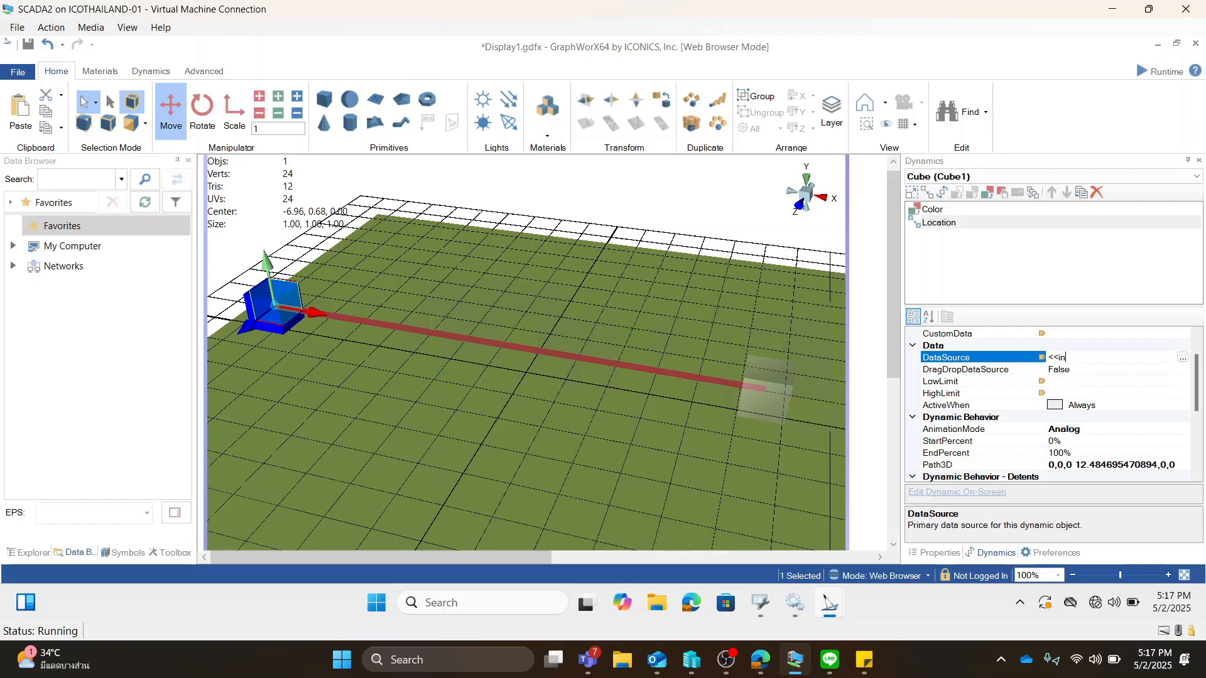
{"action": "type", "text": "<<instance>>"}
{"action": "left_click", "coordinate": [1071, 384]}
{"action": "type", "text": "1"}
Set the Location dynamic's HighLimit to the .ChildEquipmentCount attribute of HVAC
{"action": "left_click", "coordinate": [995, 393]}
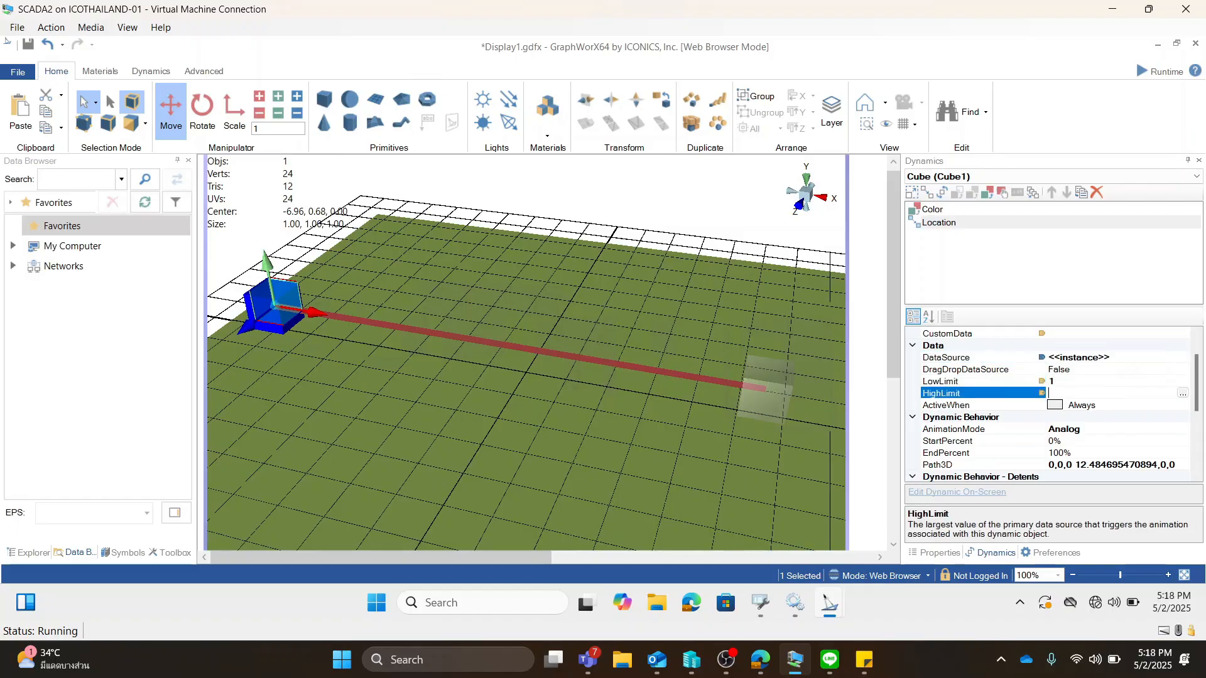
{"action": "left_click", "coordinate": [1183, 393]}
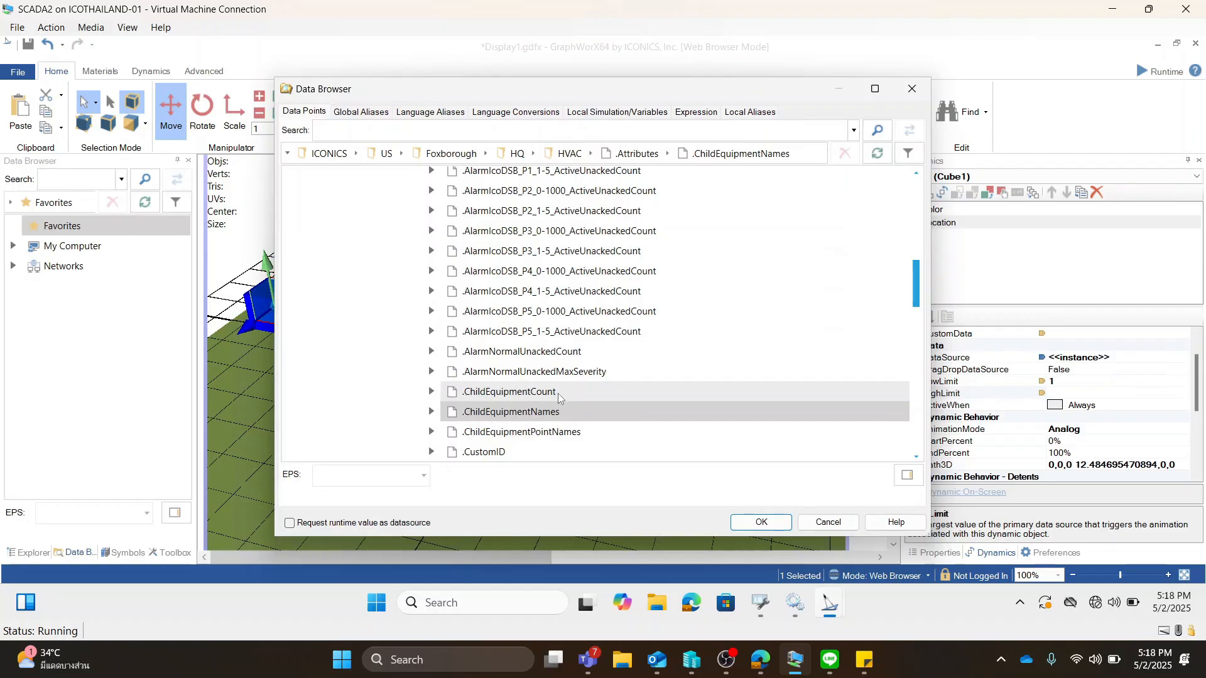
{"action": "left_click", "coordinate": [557, 393]}
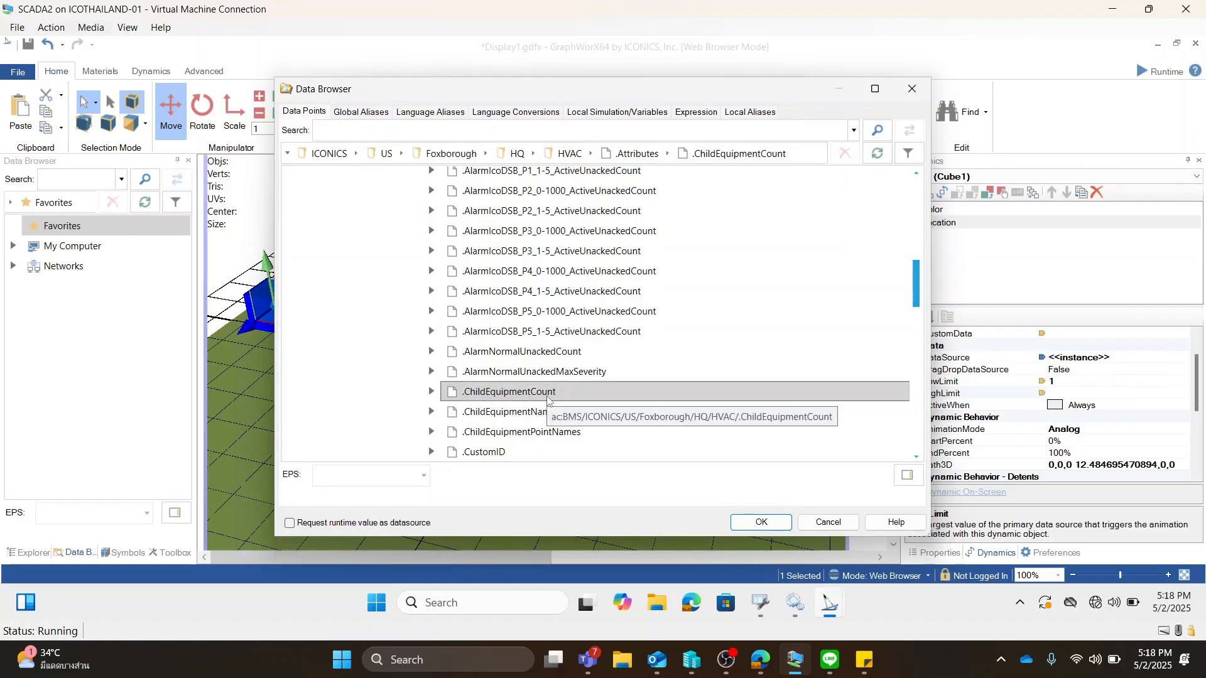
{"action": "left_click", "coordinate": [761, 522]}
Add a Clone dynamic to the cube and set its NumberOfInstances to the .ChildEquipmentCount attribute of HVAC
{"action": "left_click", "coordinate": [942, 242]}
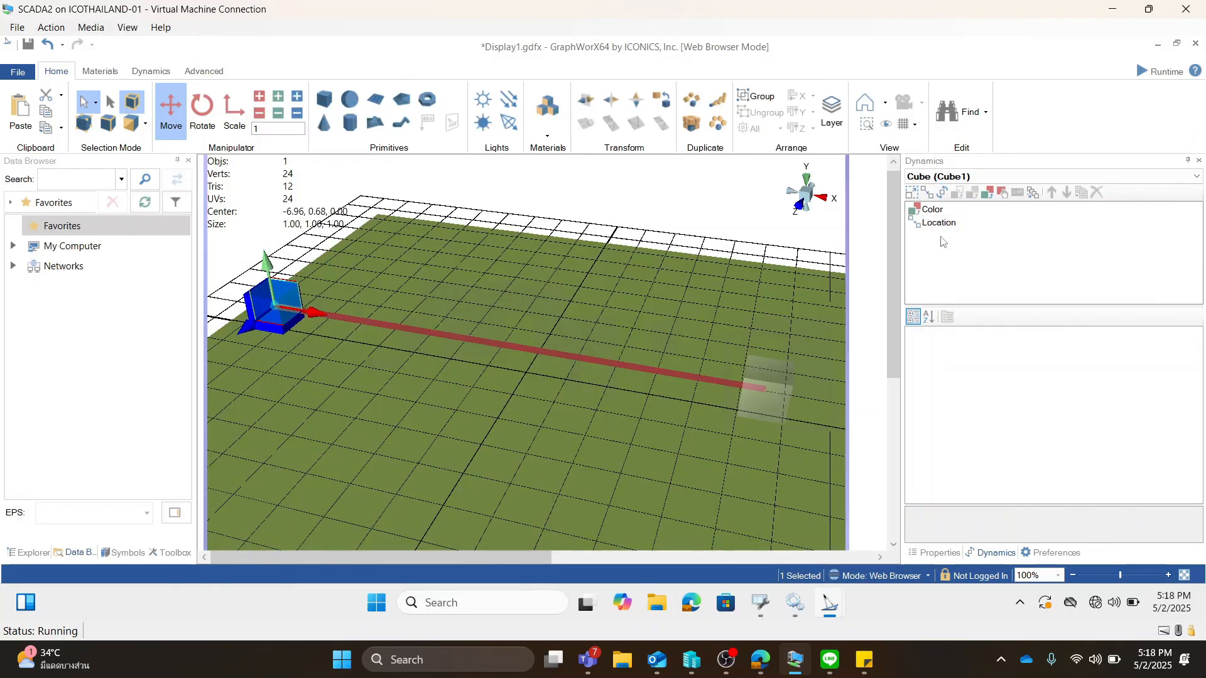
{"action": "left_click", "coordinate": [1034, 193]}
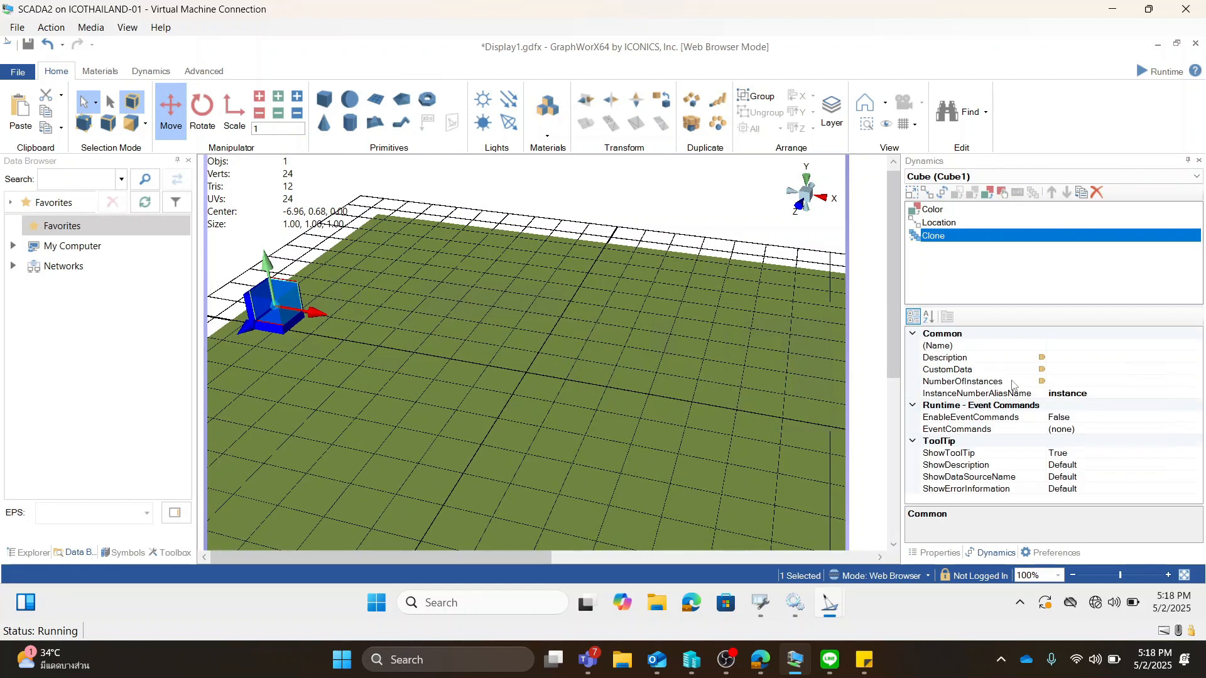
{"action": "left_click", "coordinate": [1042, 382]}
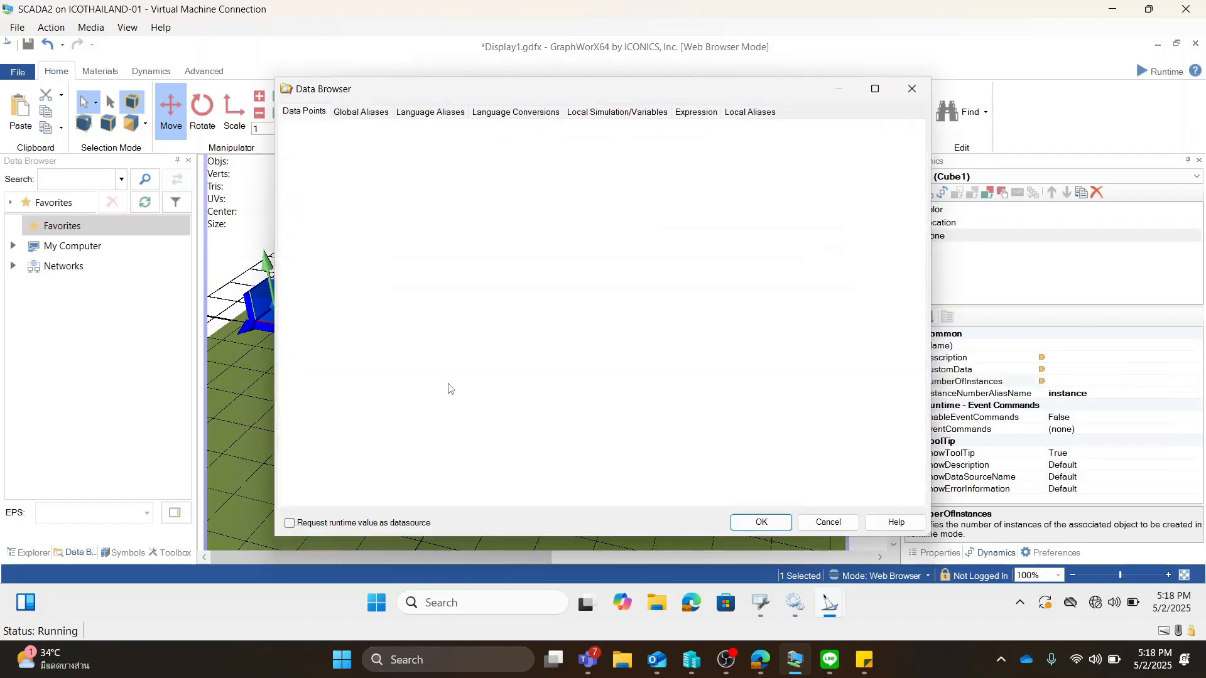
{"action": "left_click", "coordinate": [535, 394]}
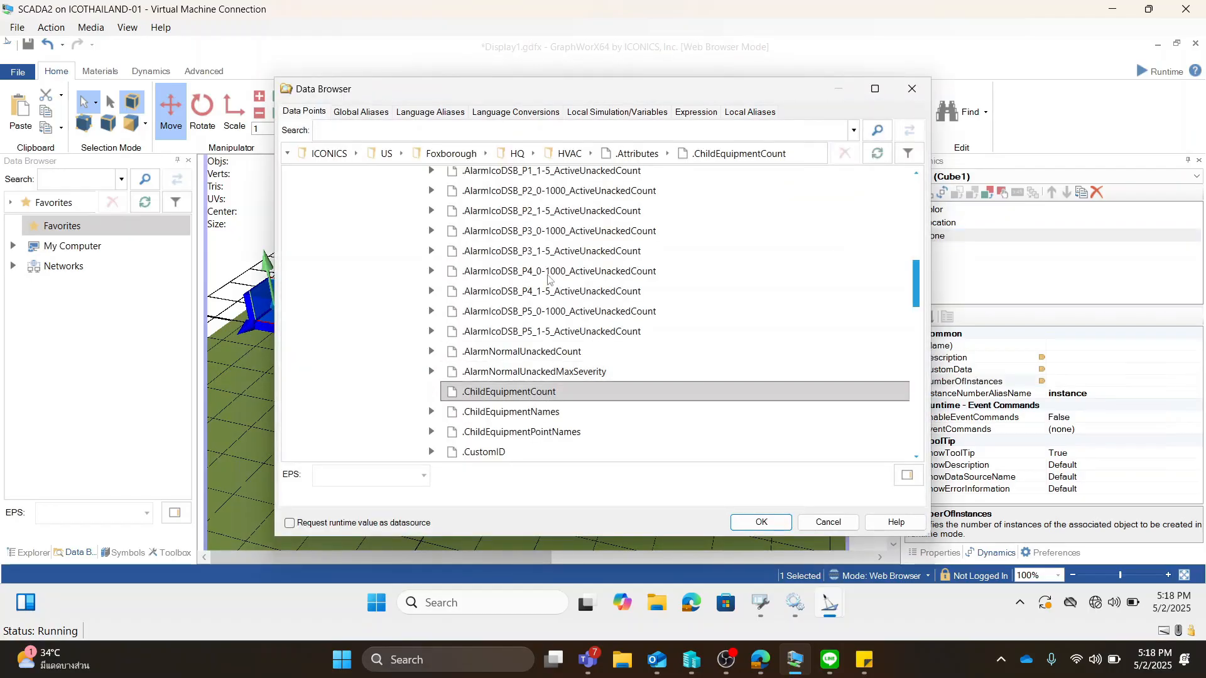
{"action": "left_click", "coordinate": [761, 522]}
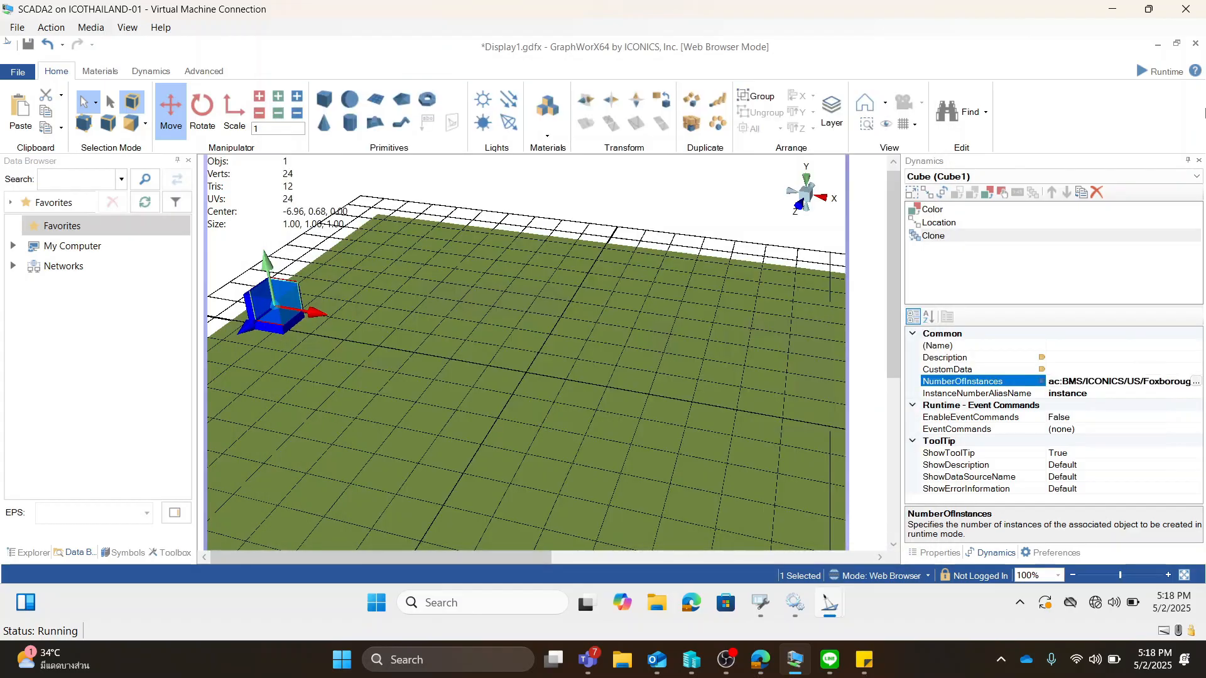
Test the display in runtime, return to configuration and set the Location dynamic's LowLimit to 0
{"action": "left_click", "coordinate": [1144, 76]}
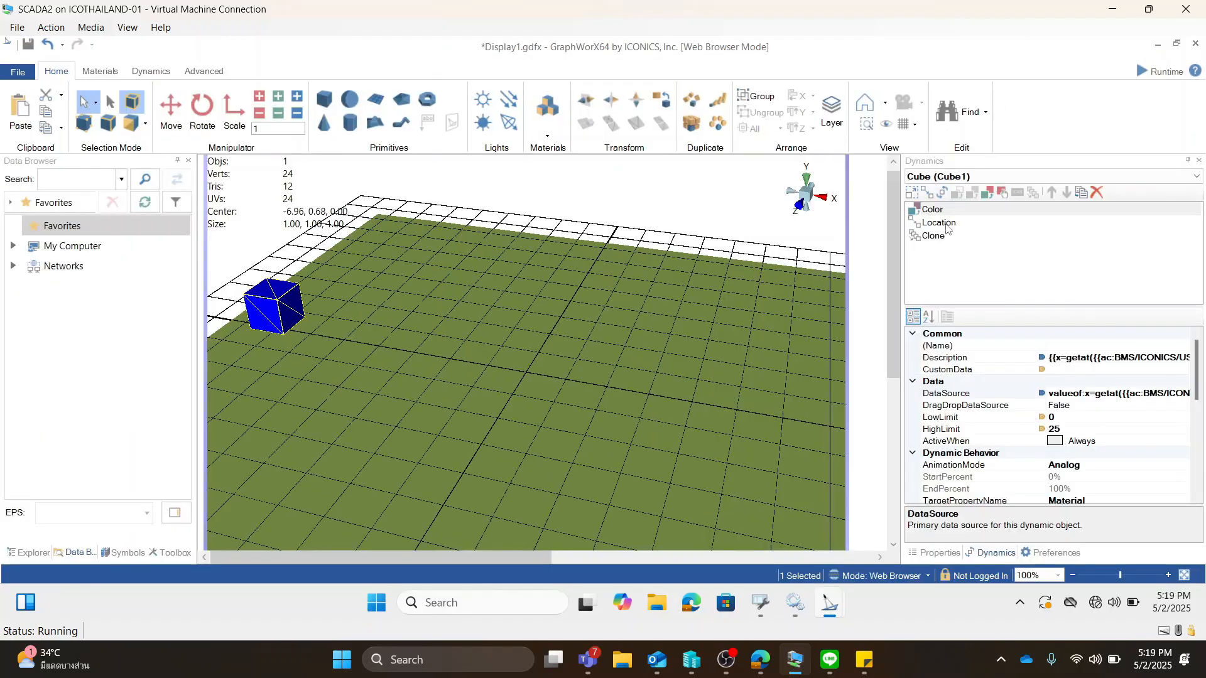
{"action": "left_click", "coordinate": [945, 226]}
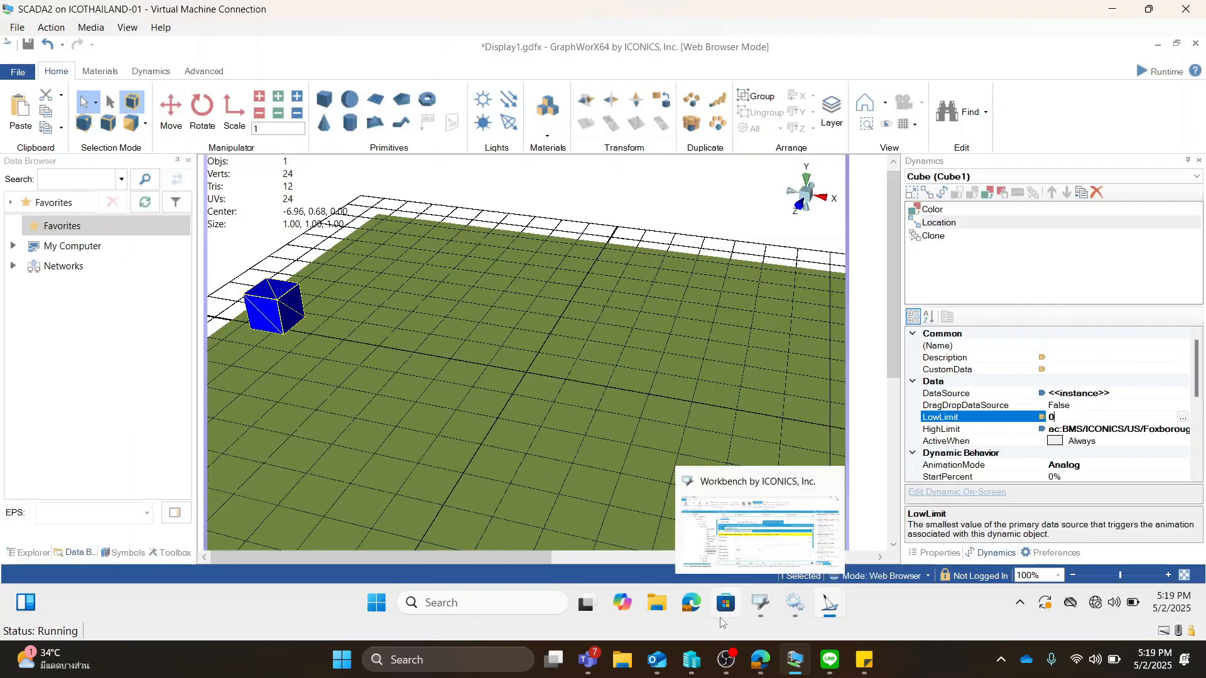
{"action": "key", "text": "Return"}
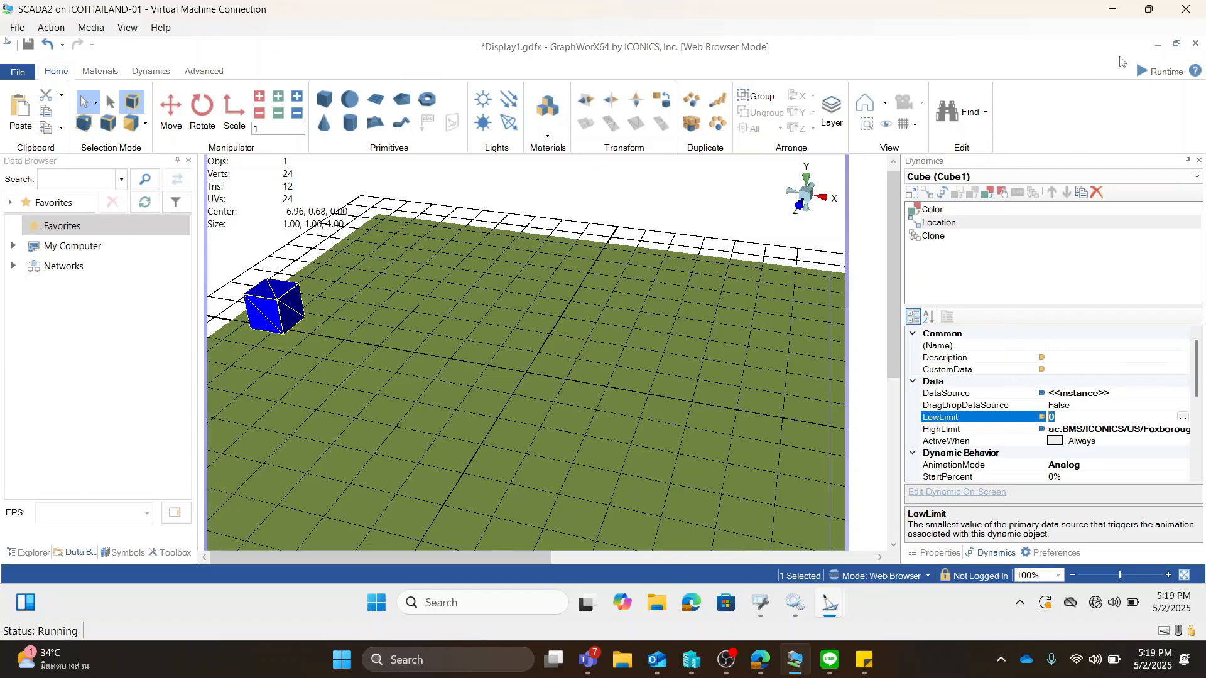
Run the display and examine the cloned cubes' tooltips for equipment name and supply air temperature
{"action": "left_click", "coordinate": [1149, 73]}
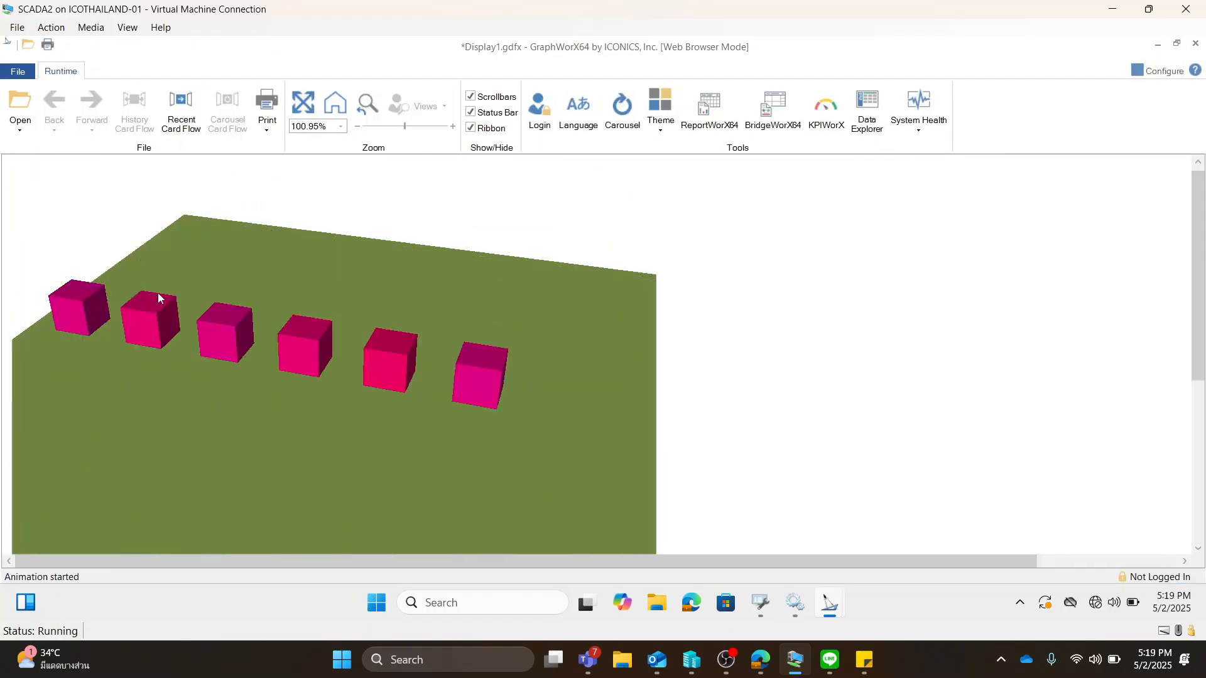
{"action": "mouse_move", "coordinate": [85, 317]}
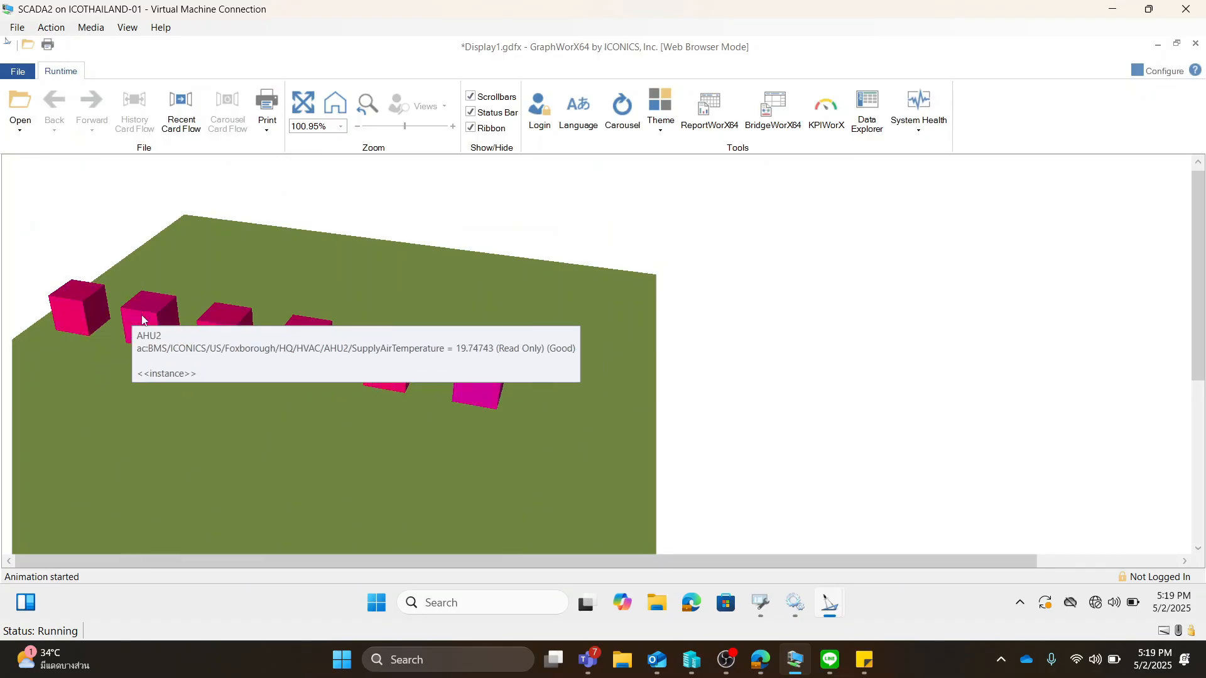
{"action": "mouse_move", "coordinate": [232, 325]}
{"action": "mouse_move", "coordinate": [401, 342]}
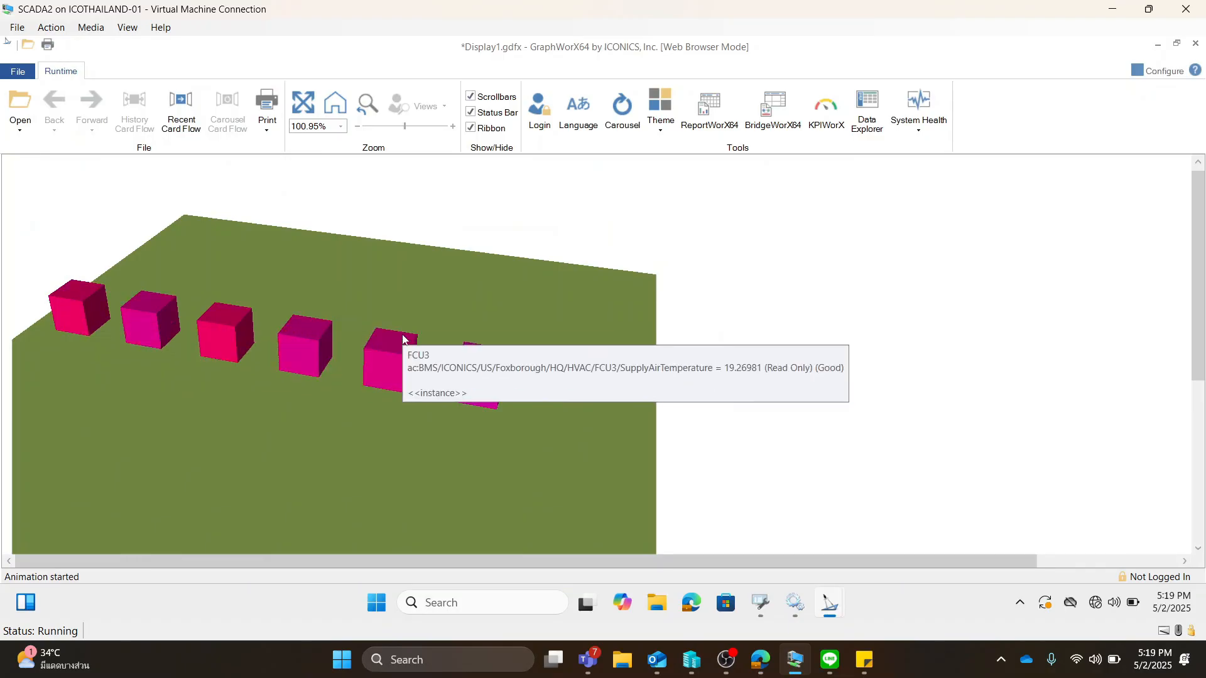